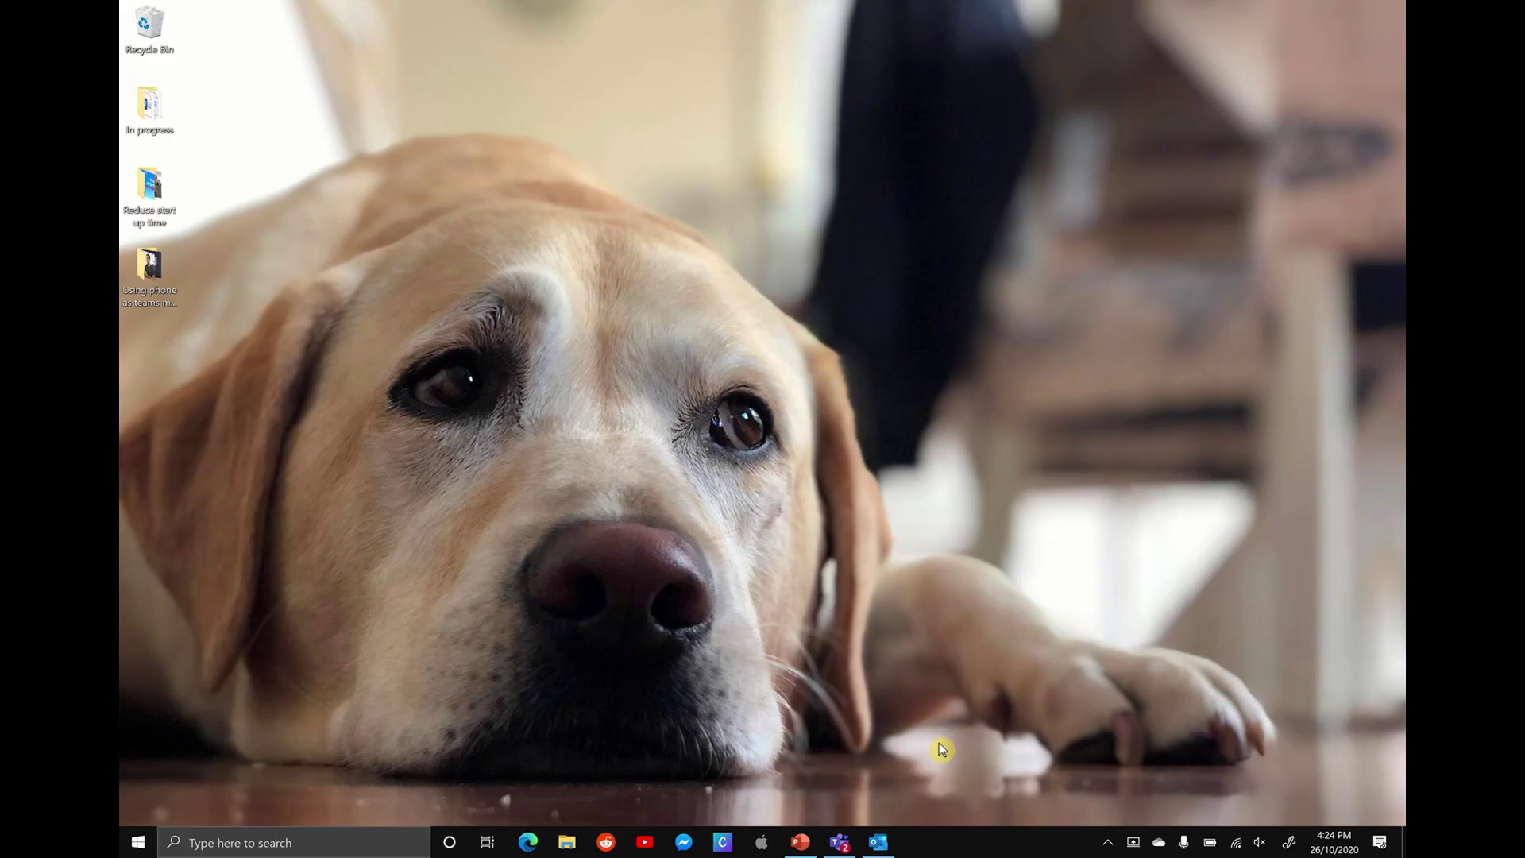
# Bring Outlook to the front and switch from mail to the calendar
pyautogui.moveTo(878, 840)
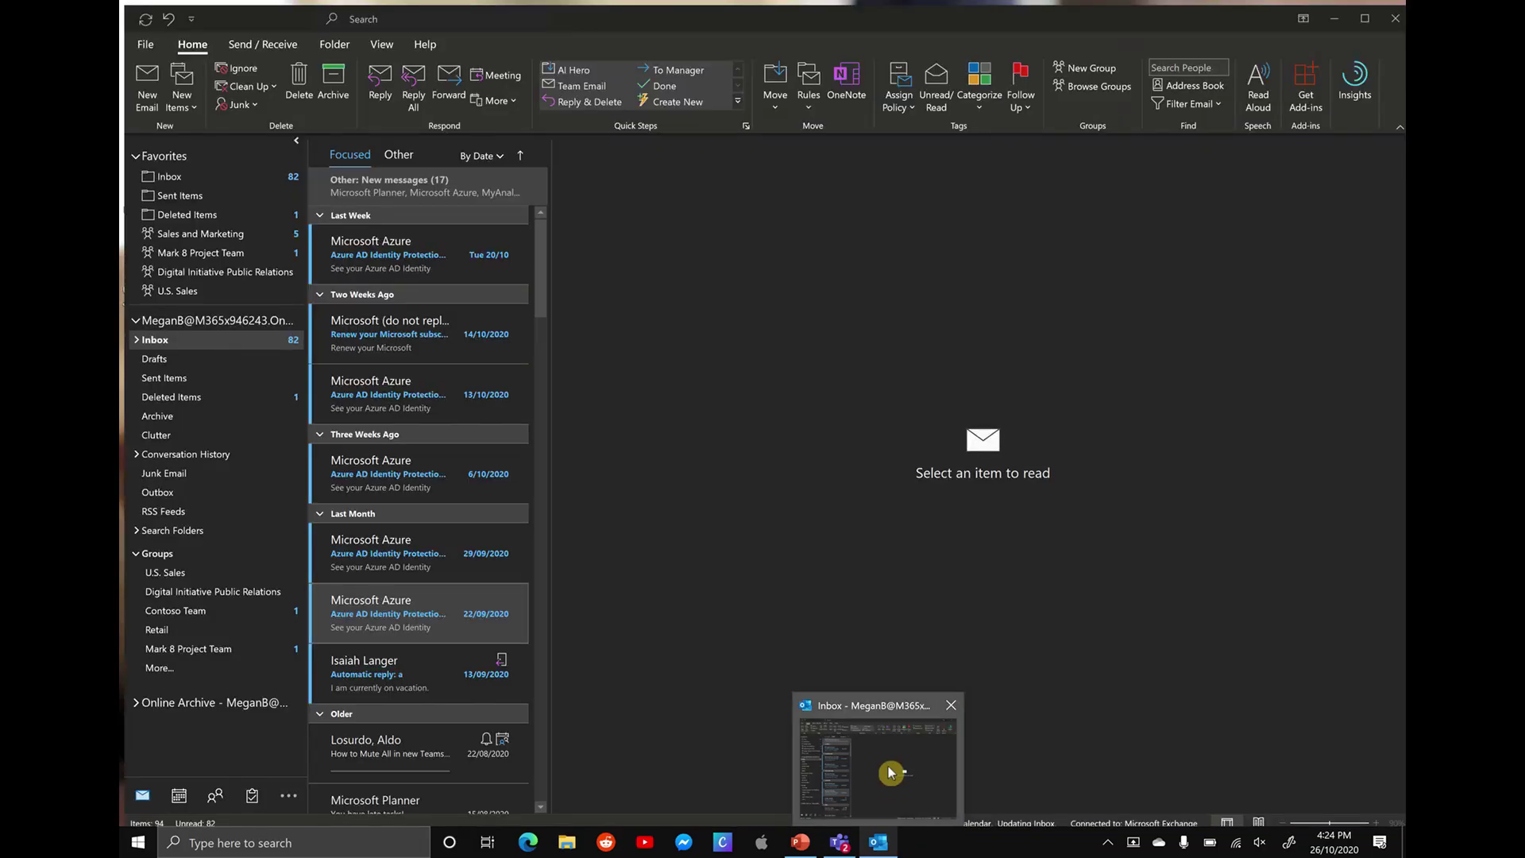
pyautogui.click(891, 771)
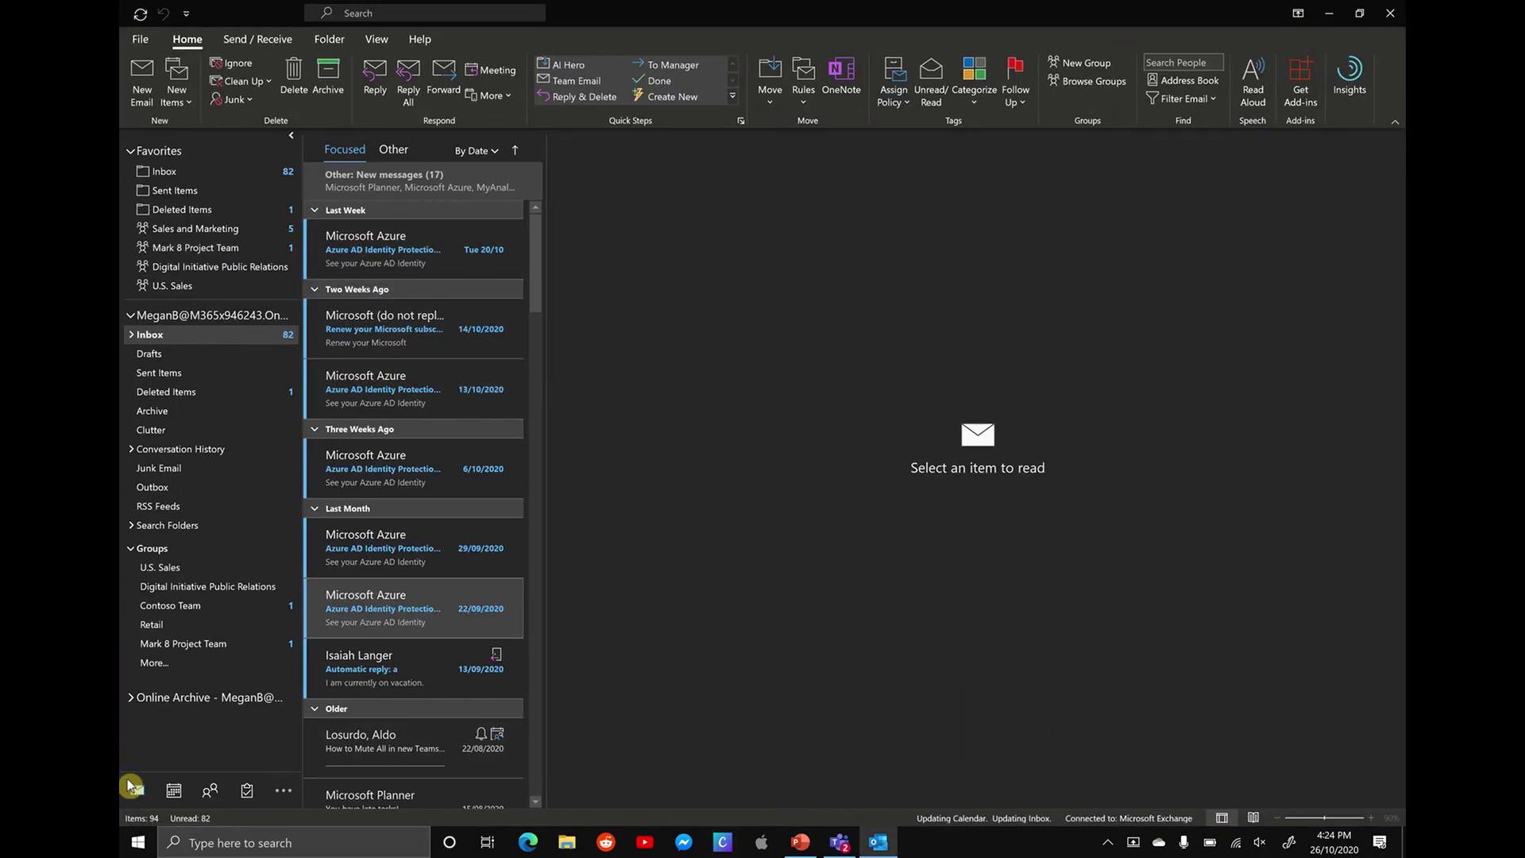
pyautogui.moveTo(215, 794)
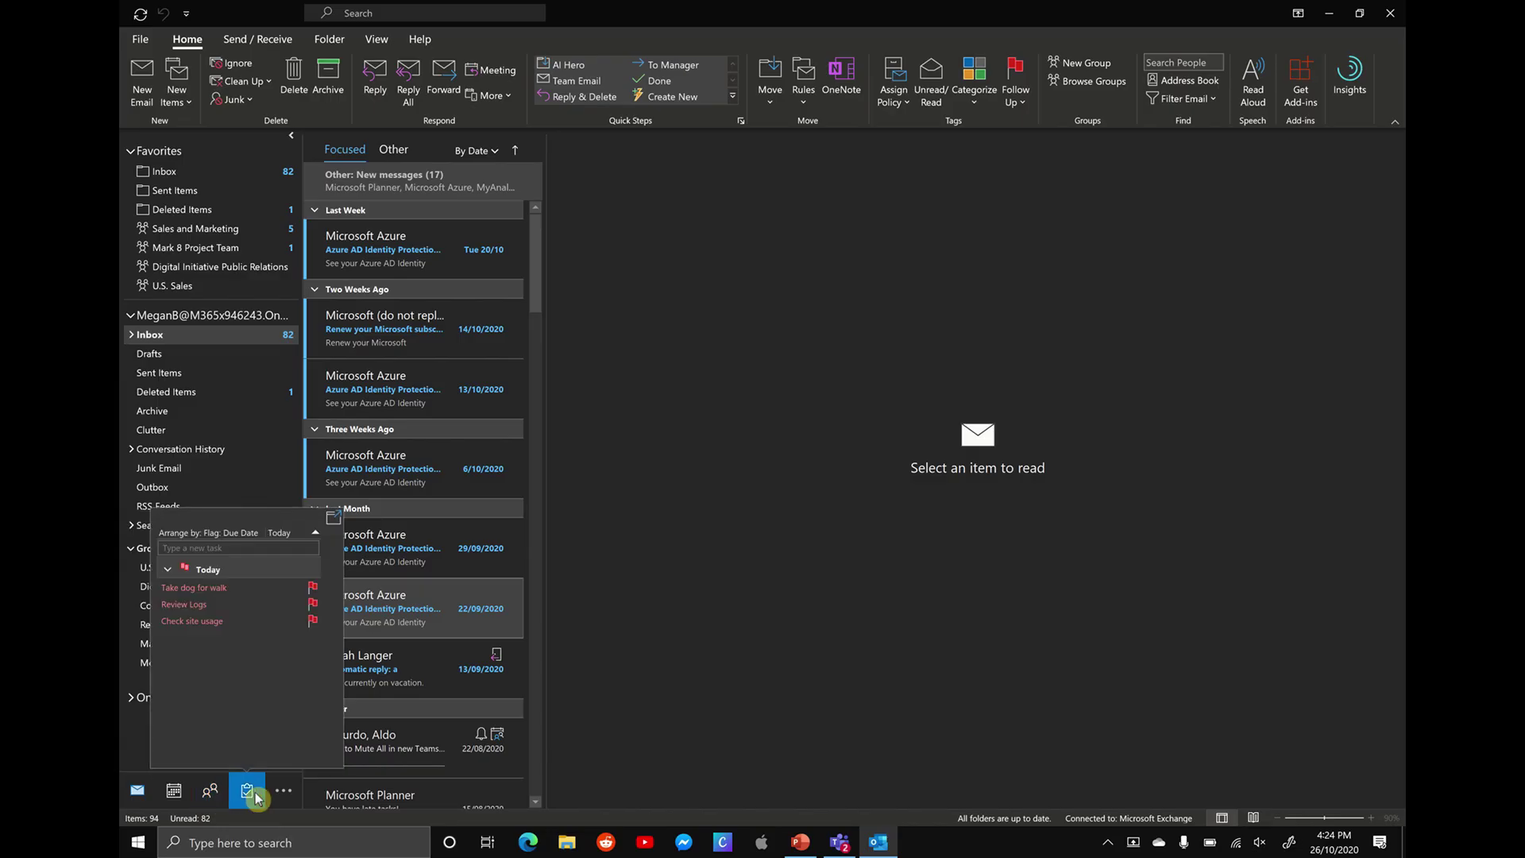
pyautogui.click(175, 793)
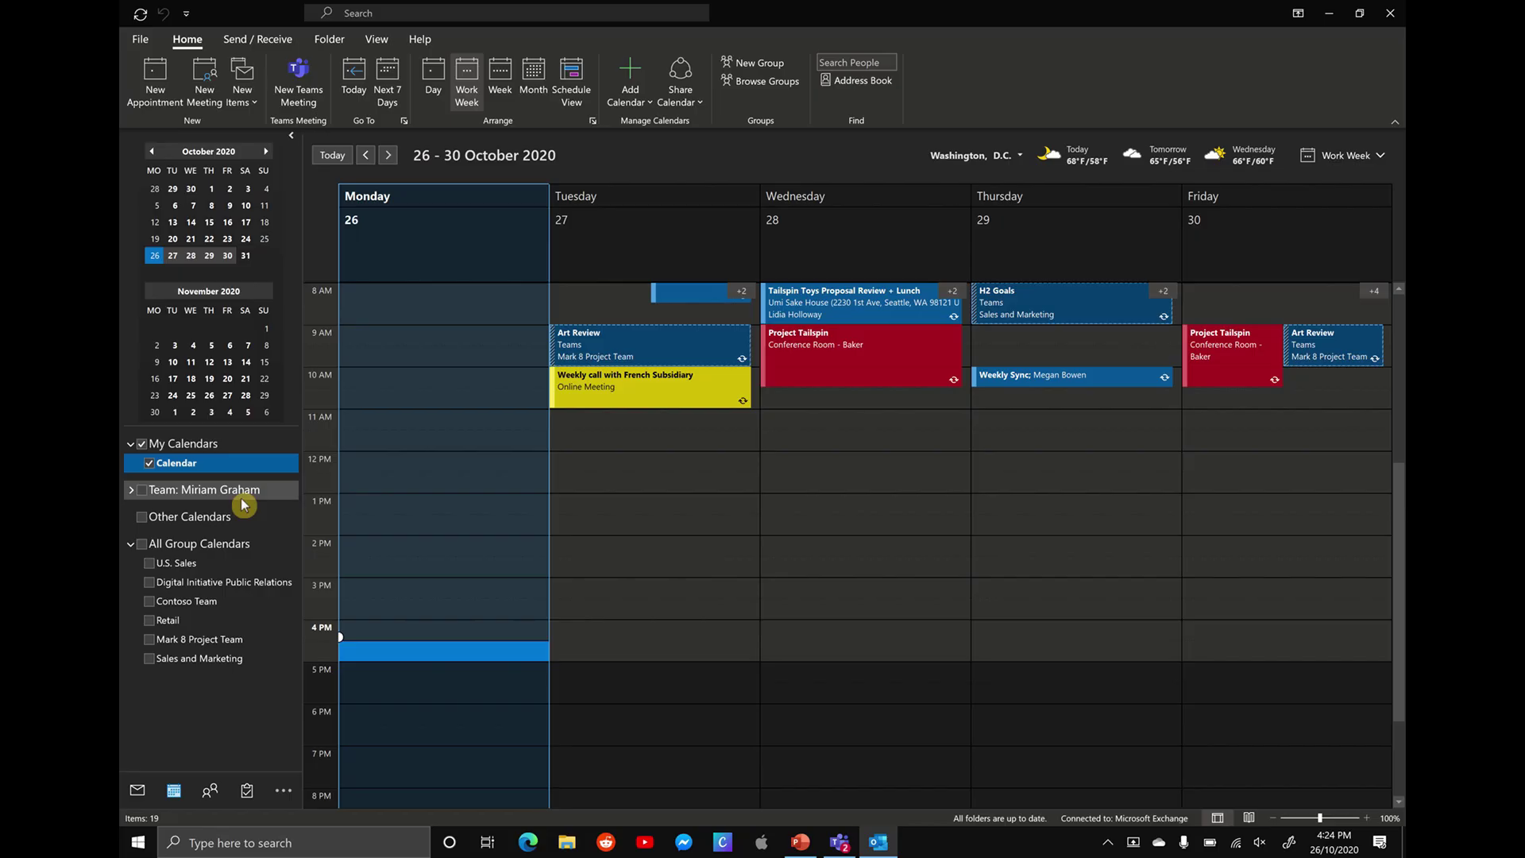
# Expand the team group, briefly show a member's calendar, then select Tuesday 1:00 PM
pyautogui.click(129, 494)
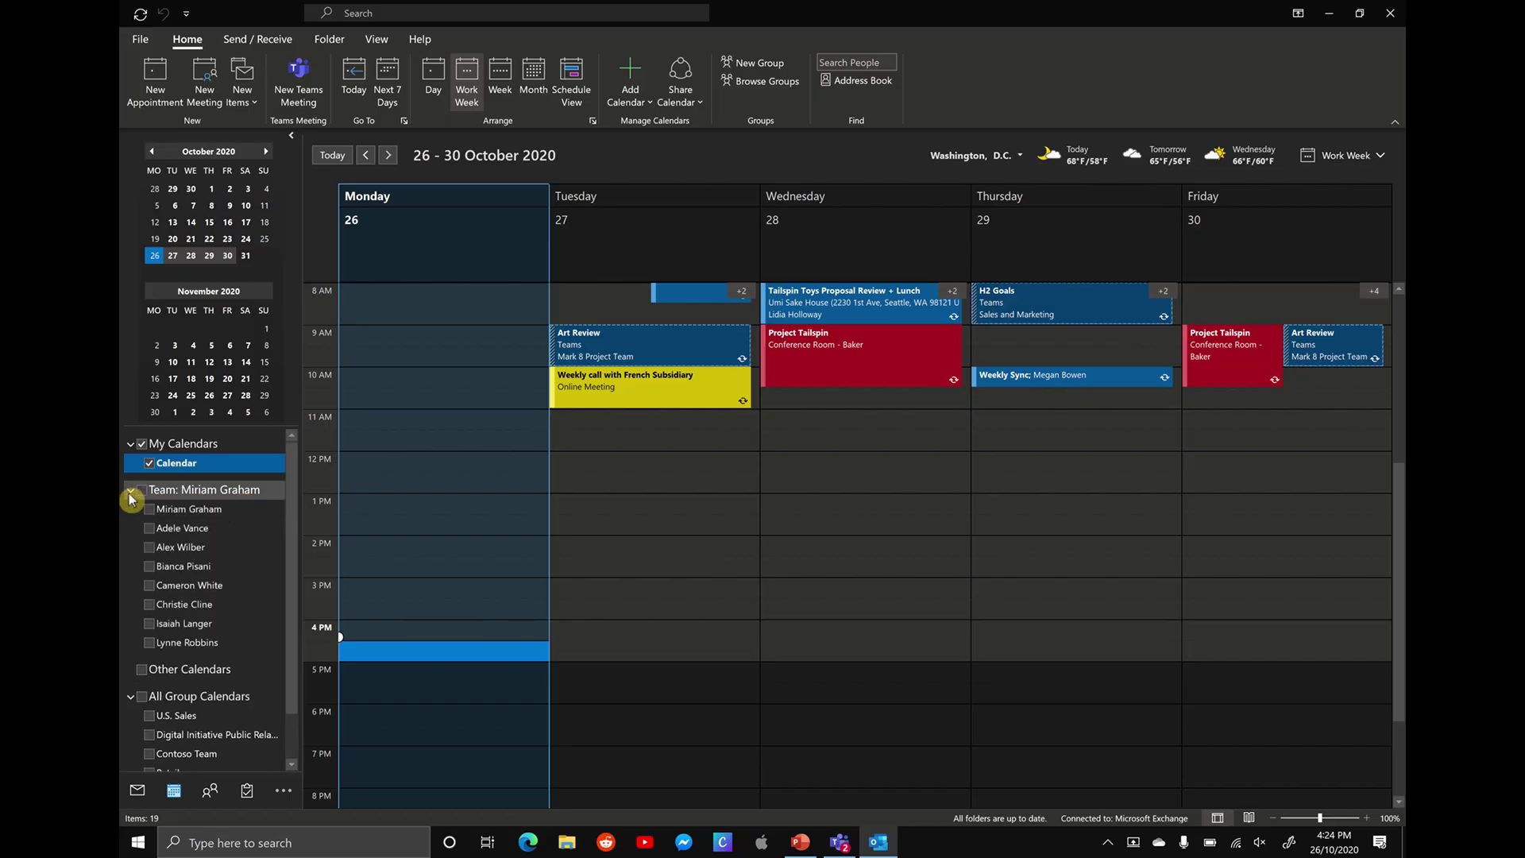
pyautogui.click(150, 510)
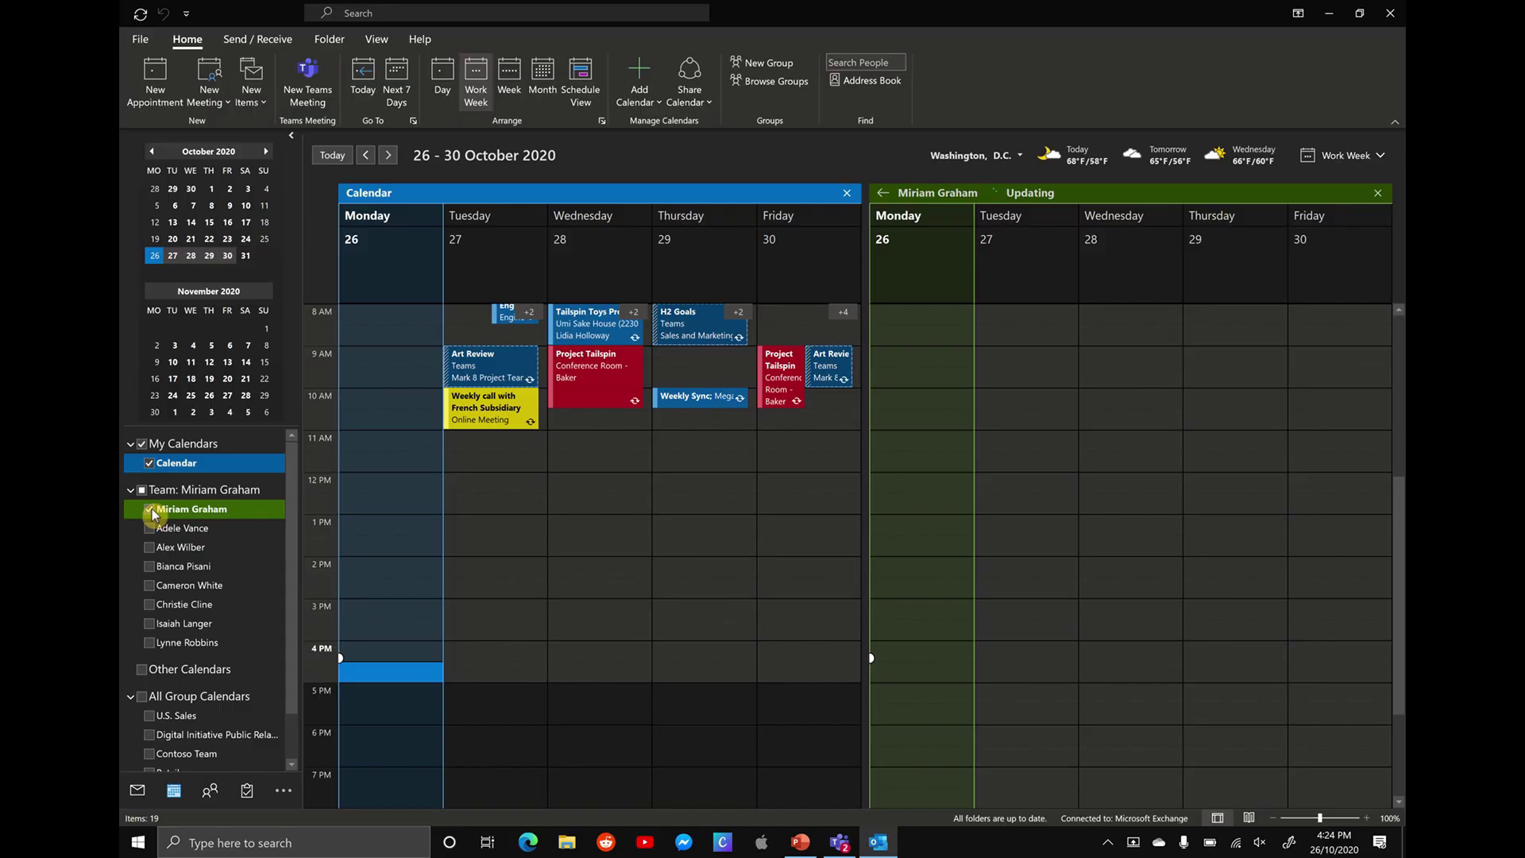
pyautogui.click(150, 510)
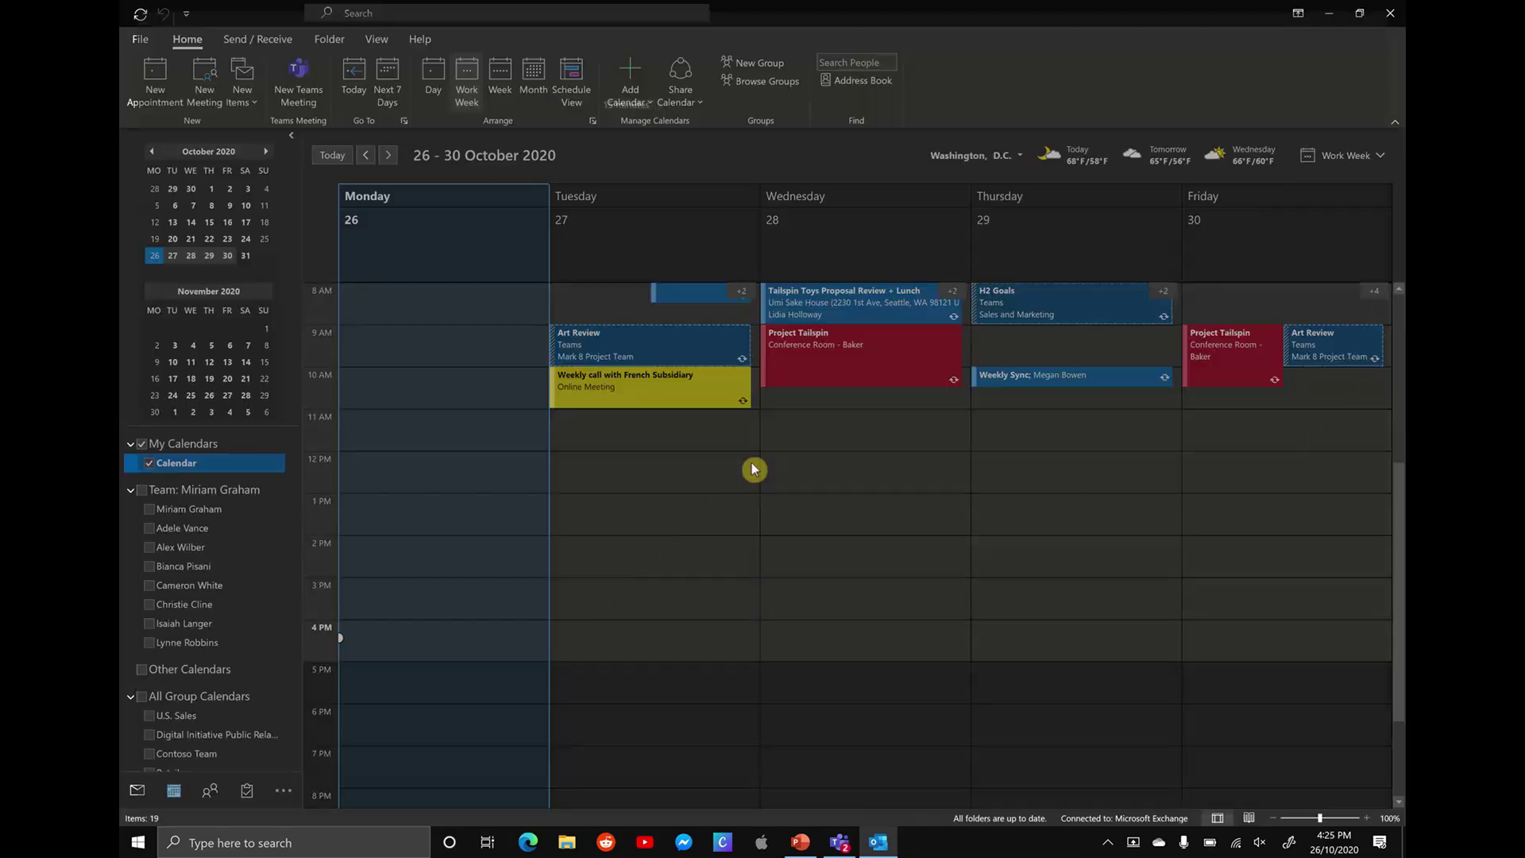
pyautogui.click(662, 502)
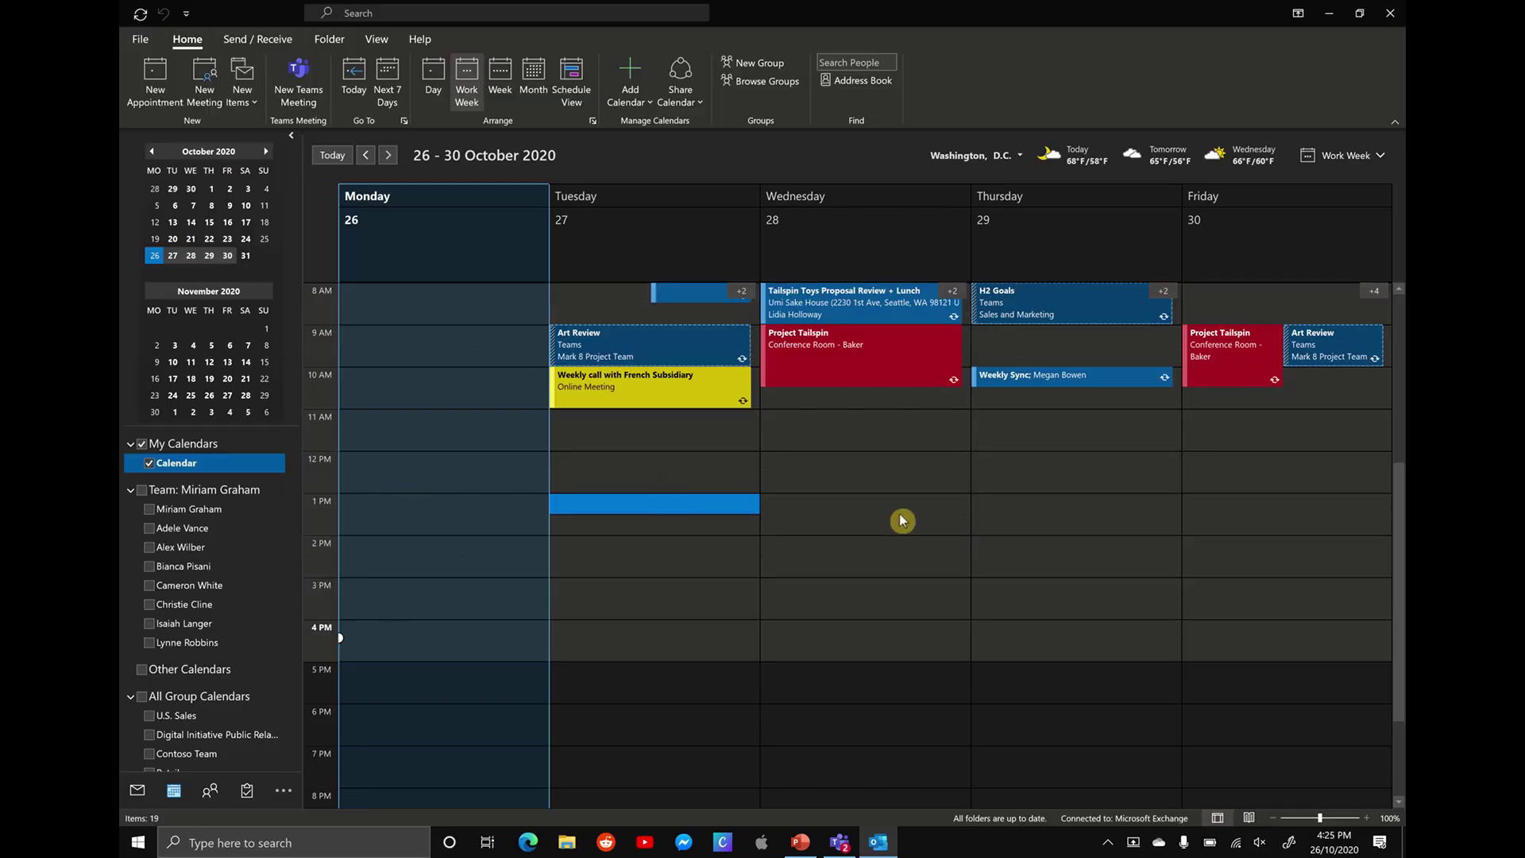
# Create a meeting in the Tuesday 1:00 PM slot, titled as a catch-up with the colleague
pyautogui.doubleClick(716, 511)
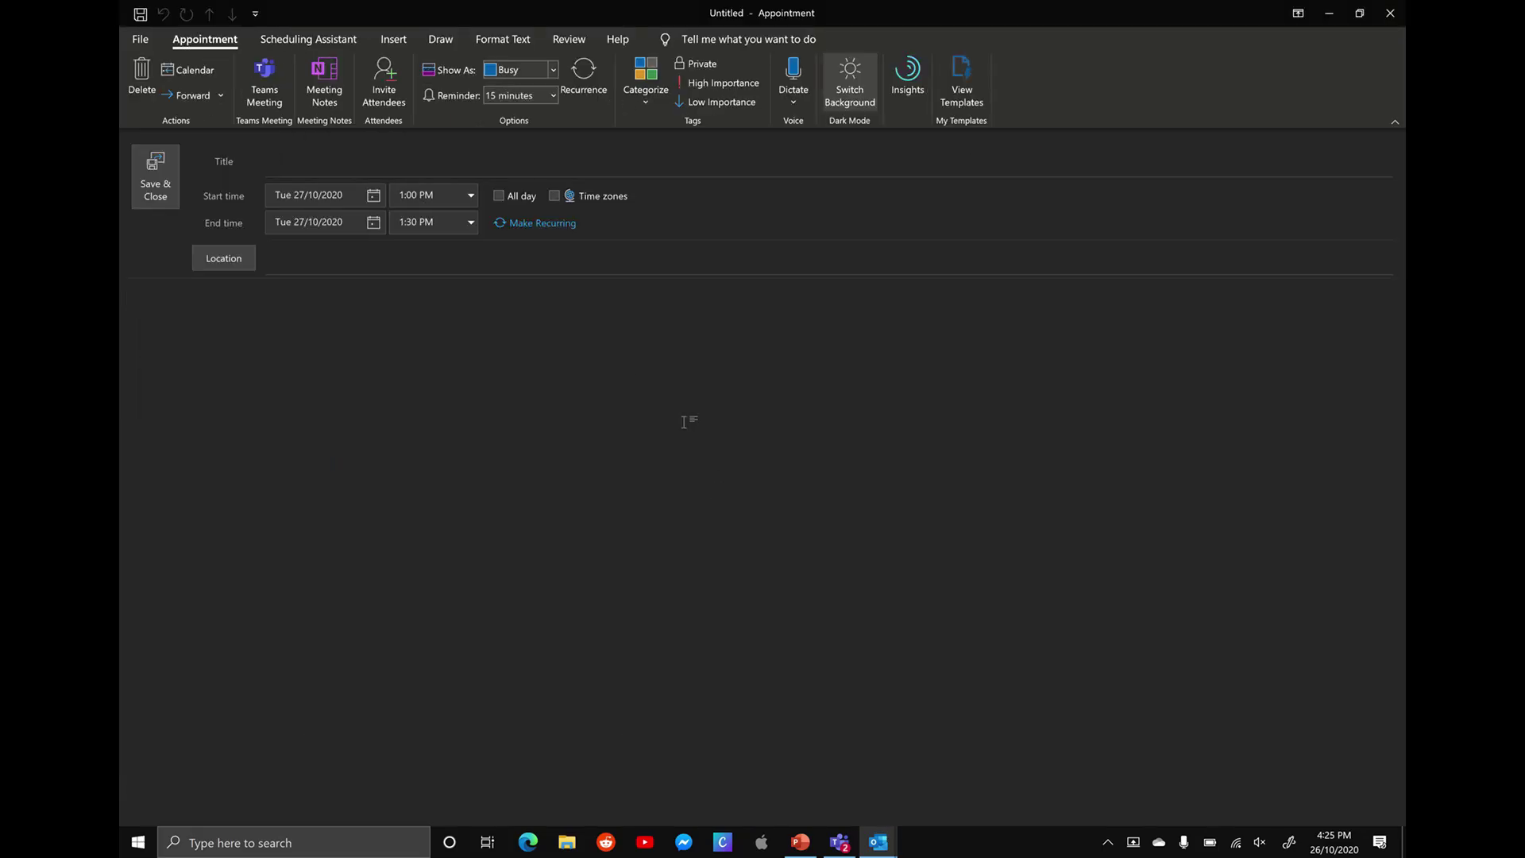
pyautogui.click(395, 85)
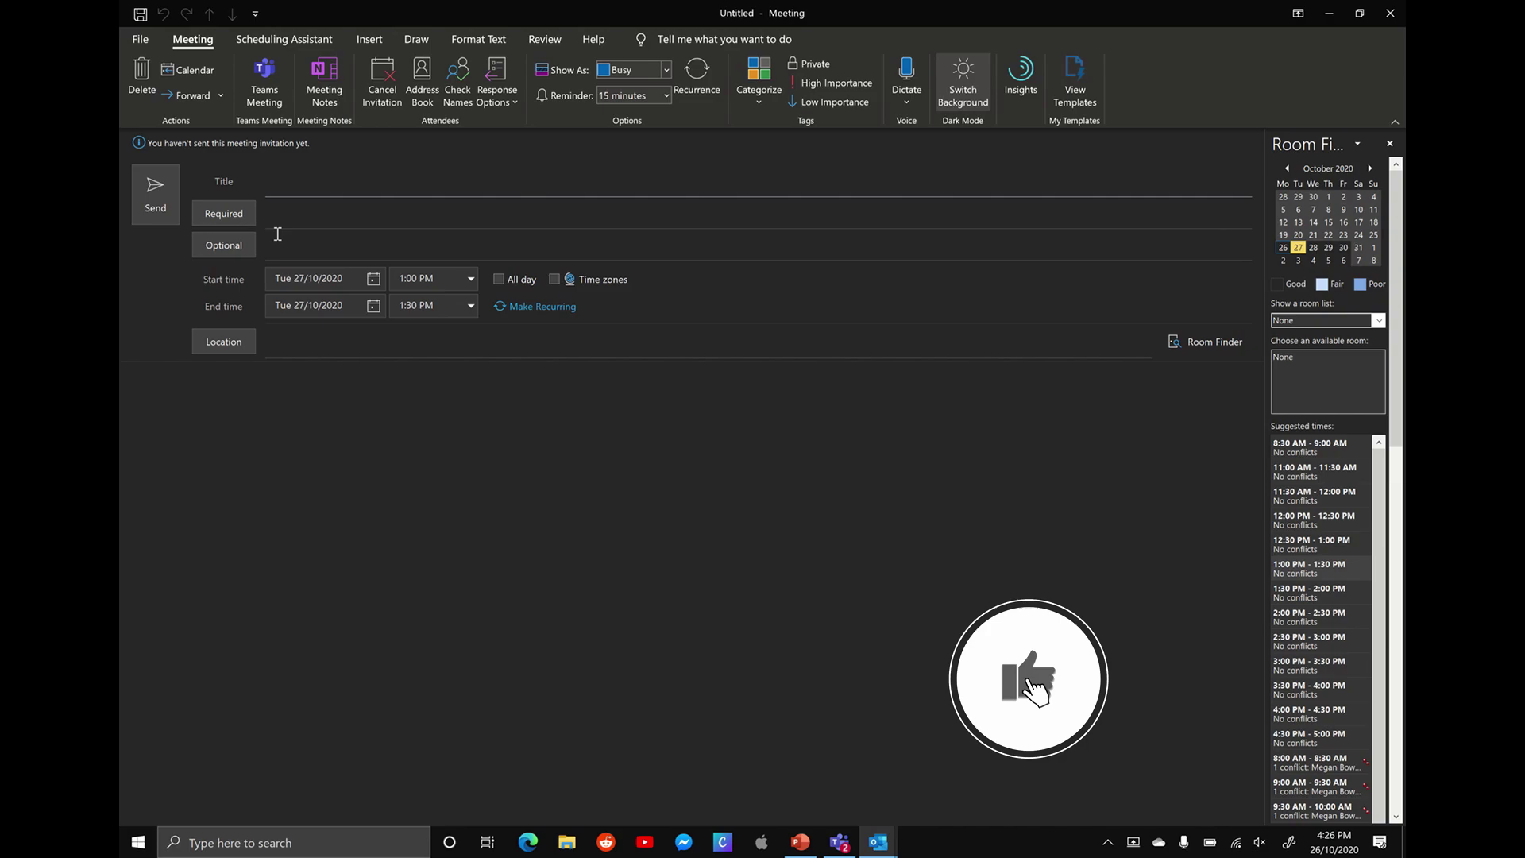
pyautogui.click(292, 172)
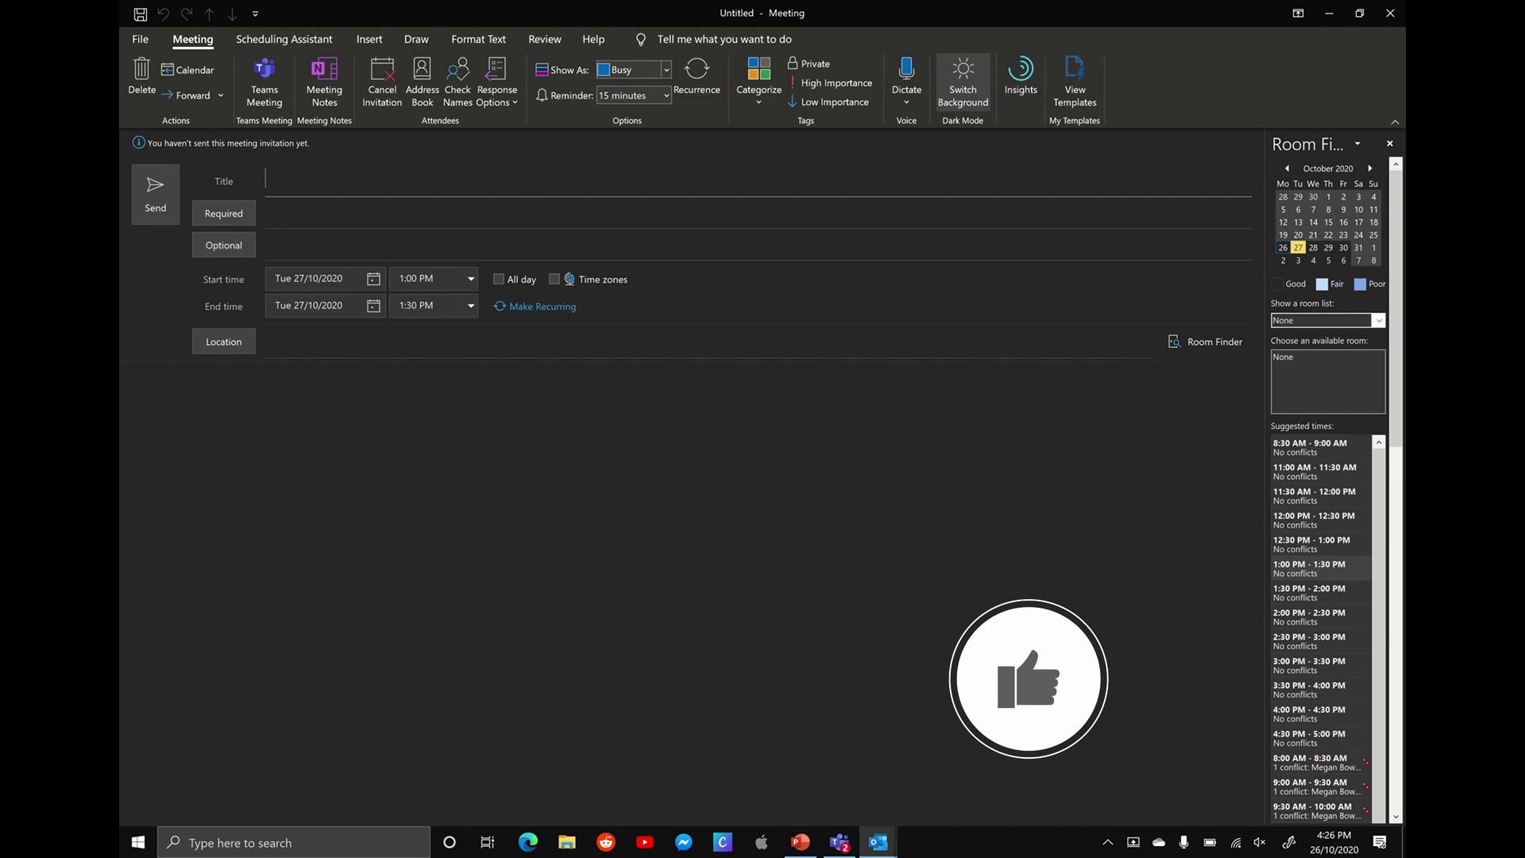
pyautogui.write('Catch up with alex')
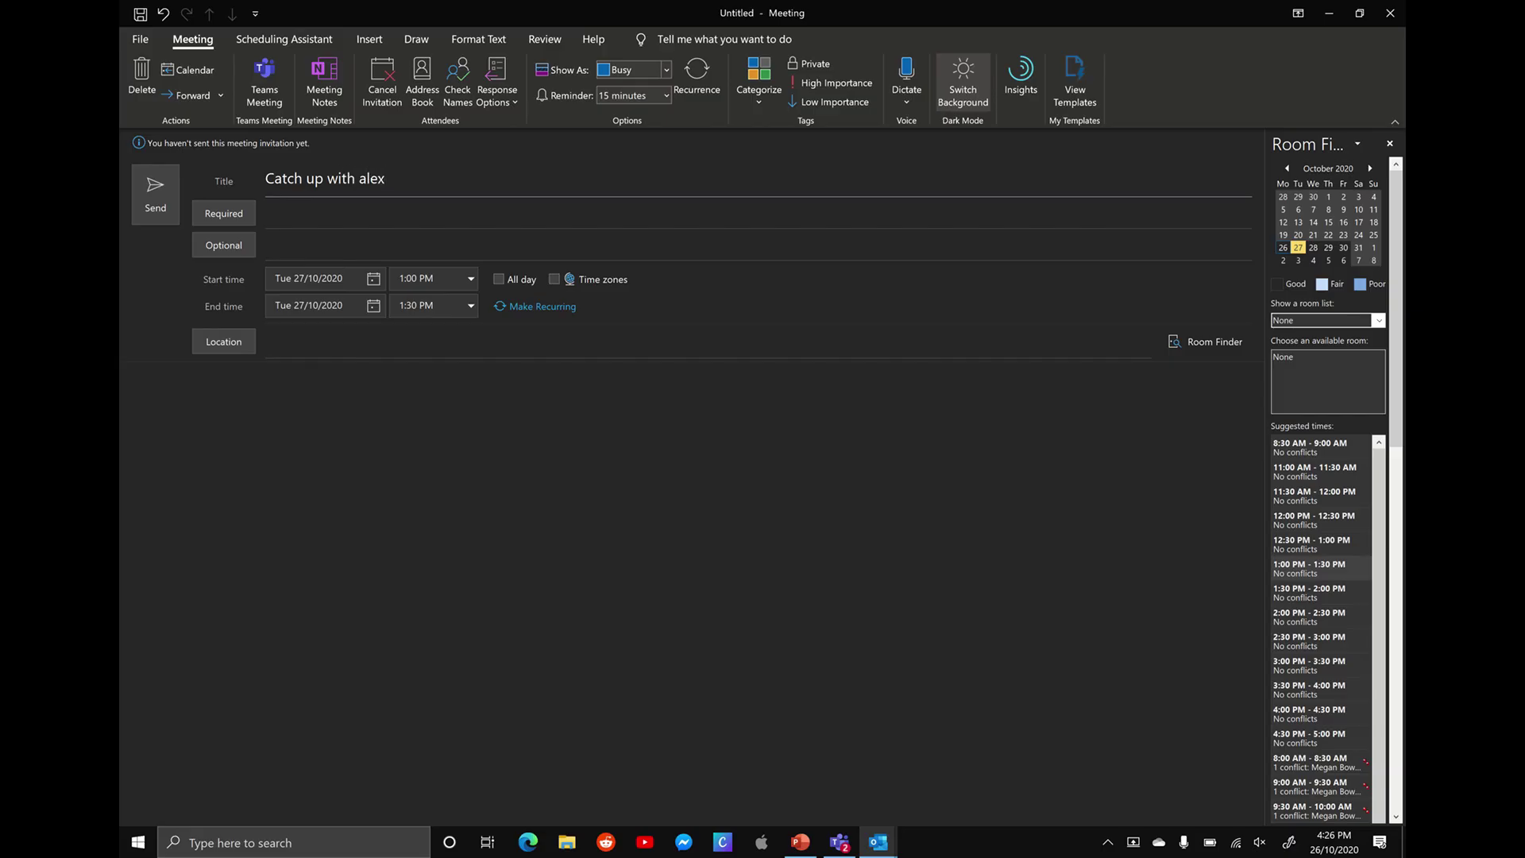
# Add the colleague as a required attendee from the suggestions
pyautogui.click(328, 218)
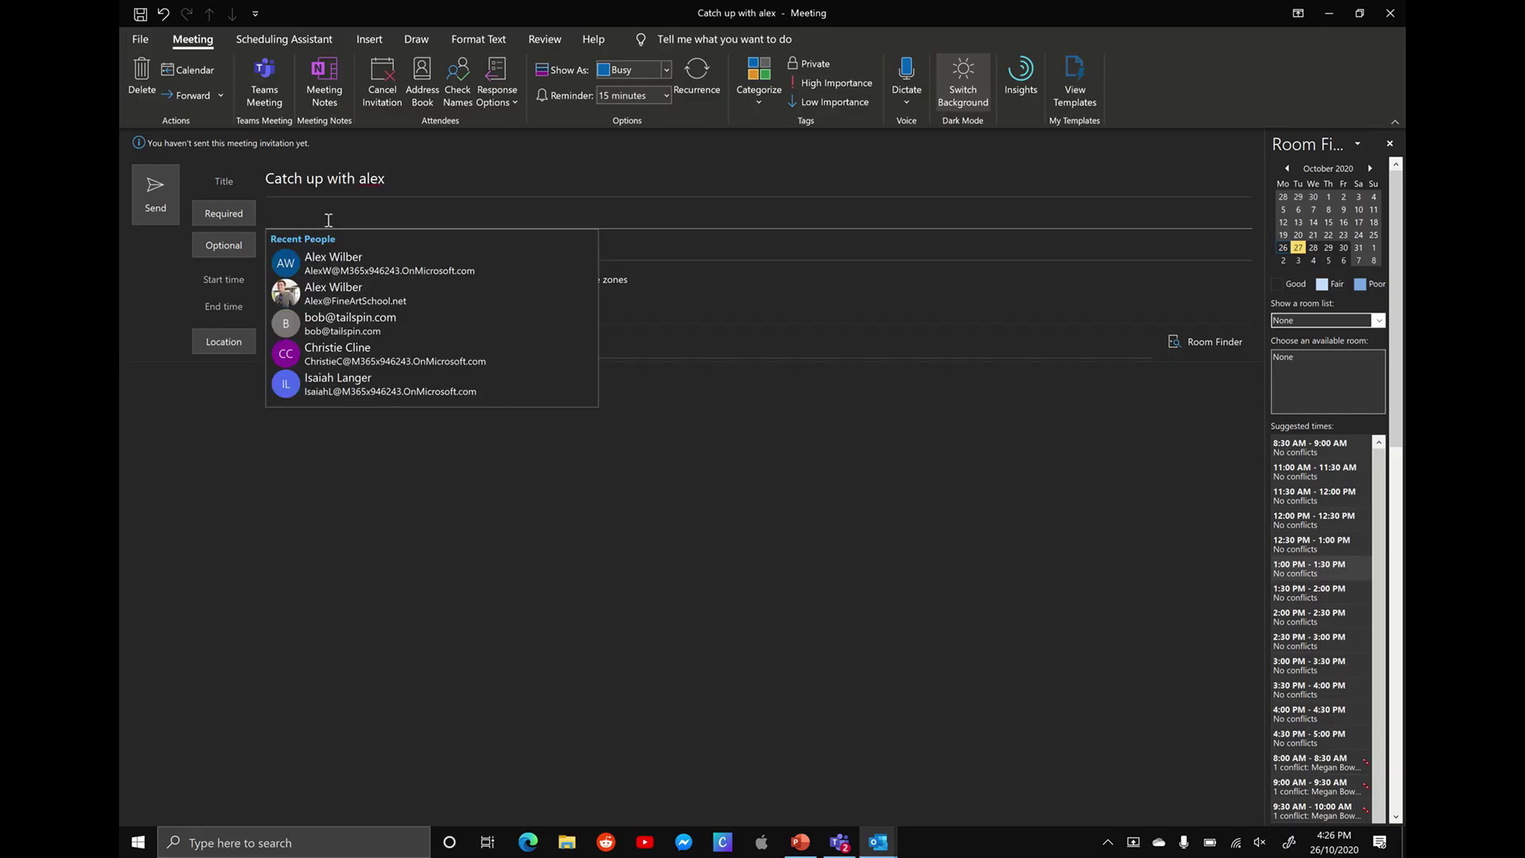
pyautogui.write('alex')
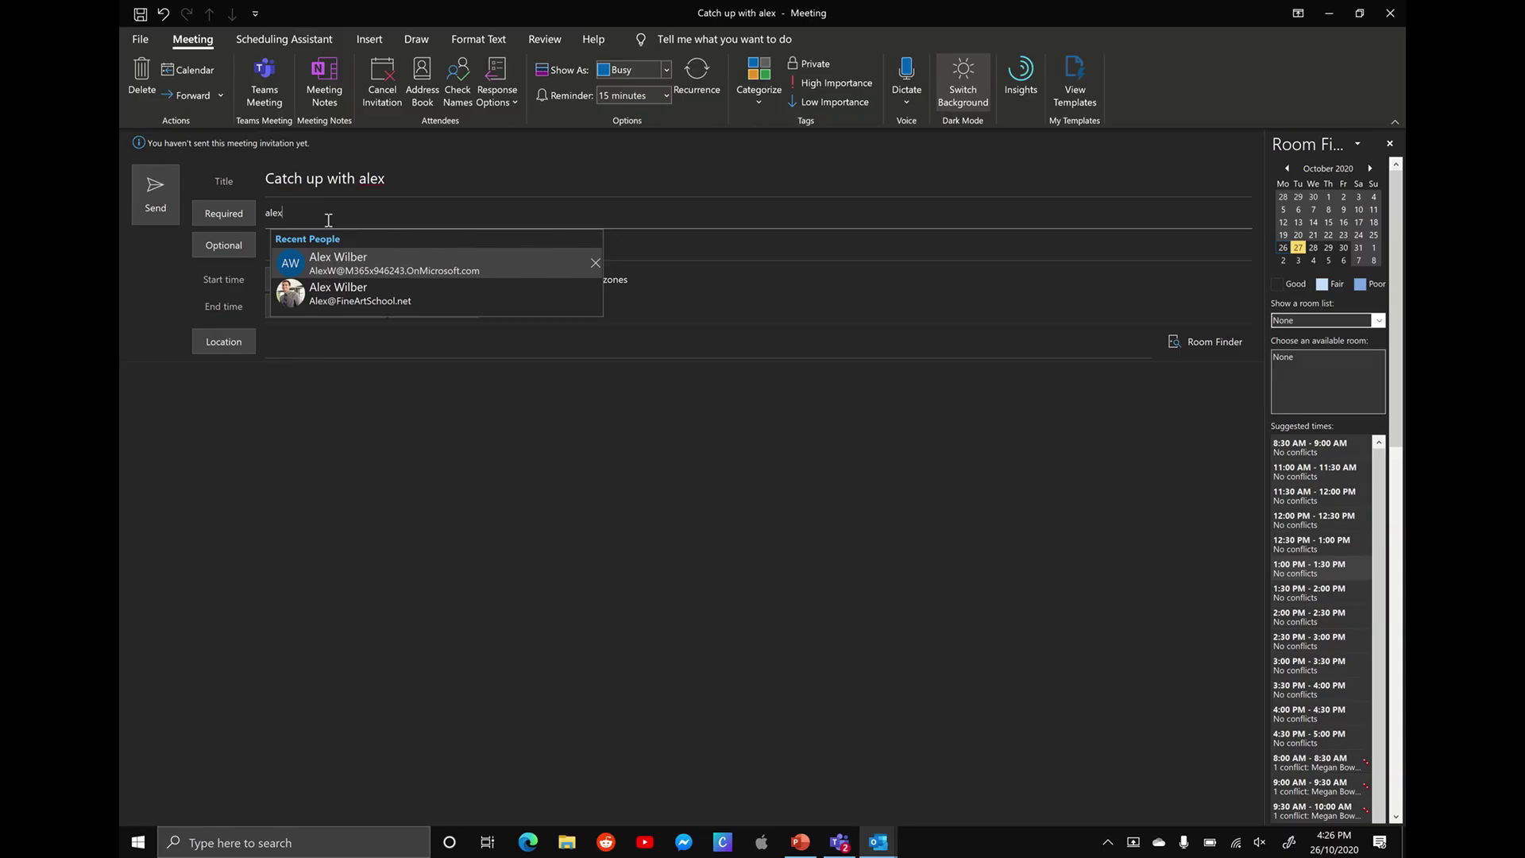
pyautogui.click(410, 273)
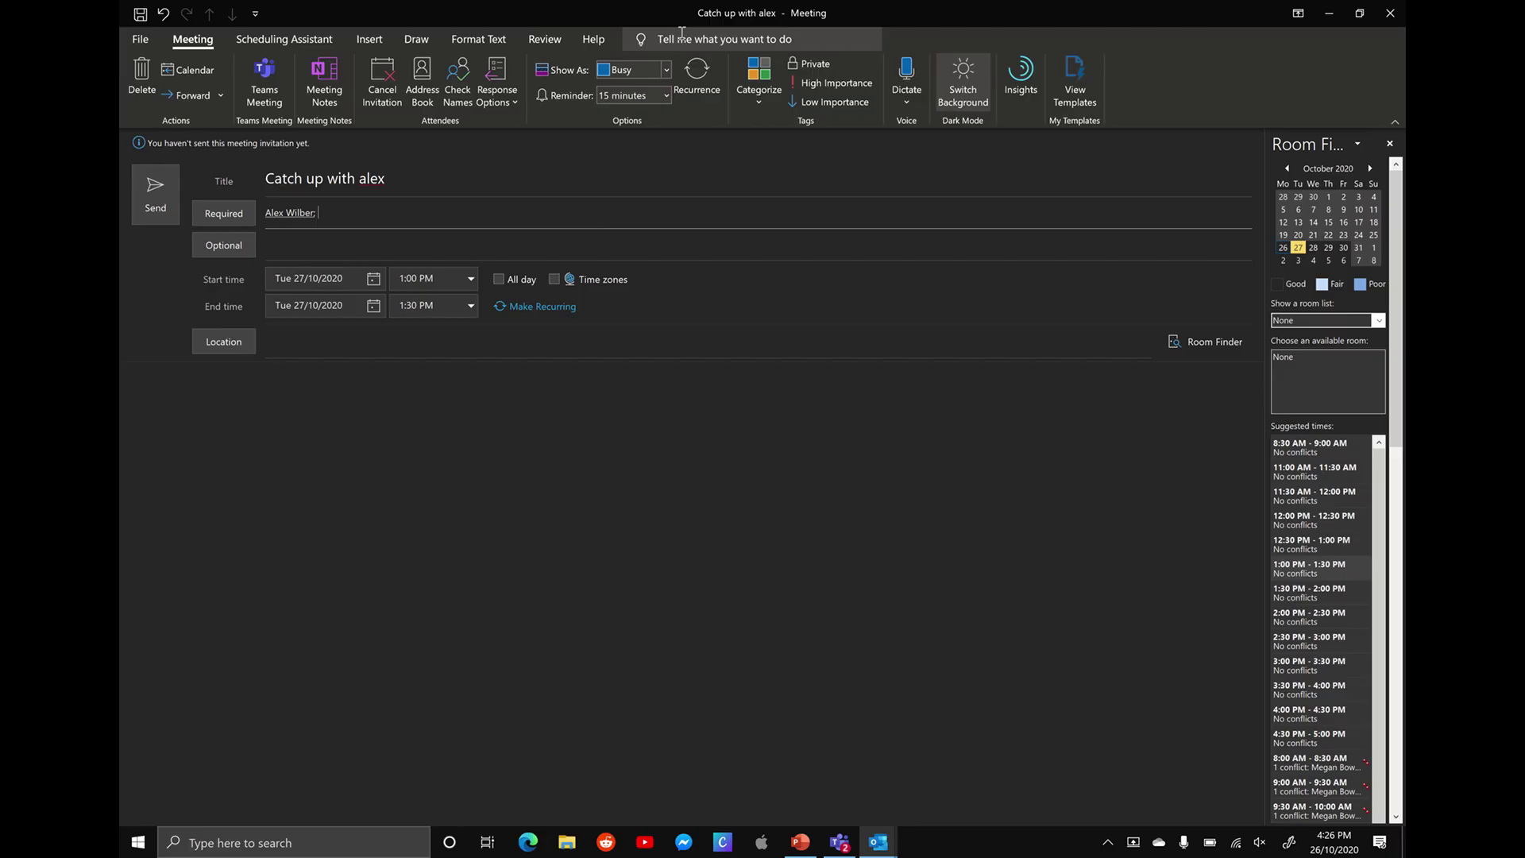
# In the Scheduling Assistant, set the meeting to 1:00–2:00 PM on 27/10/2020
pyautogui.click(313, 46)
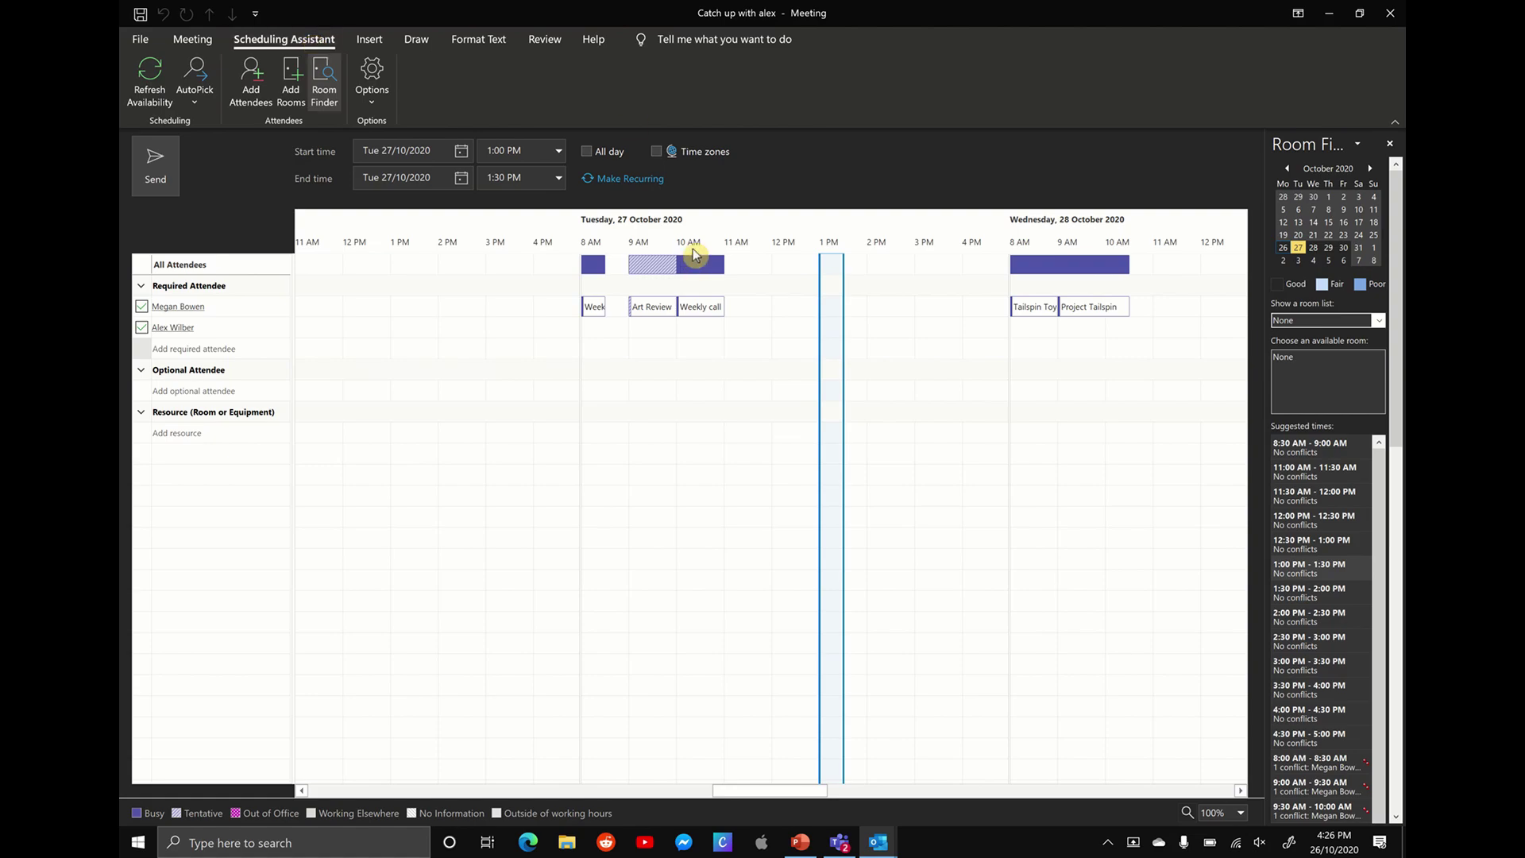
pyautogui.click(688, 292)
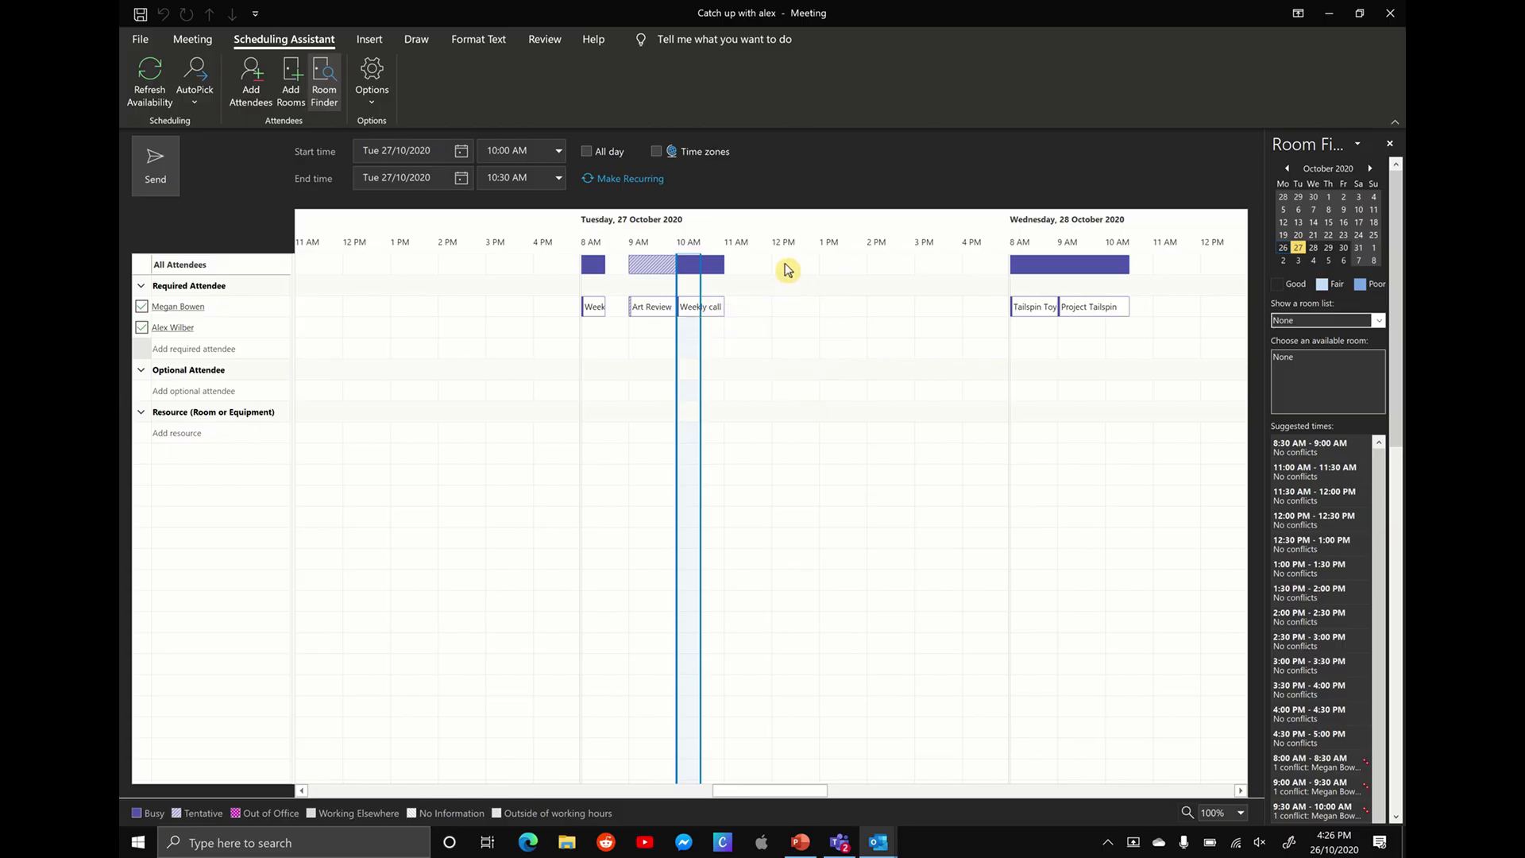
pyautogui.click(832, 269)
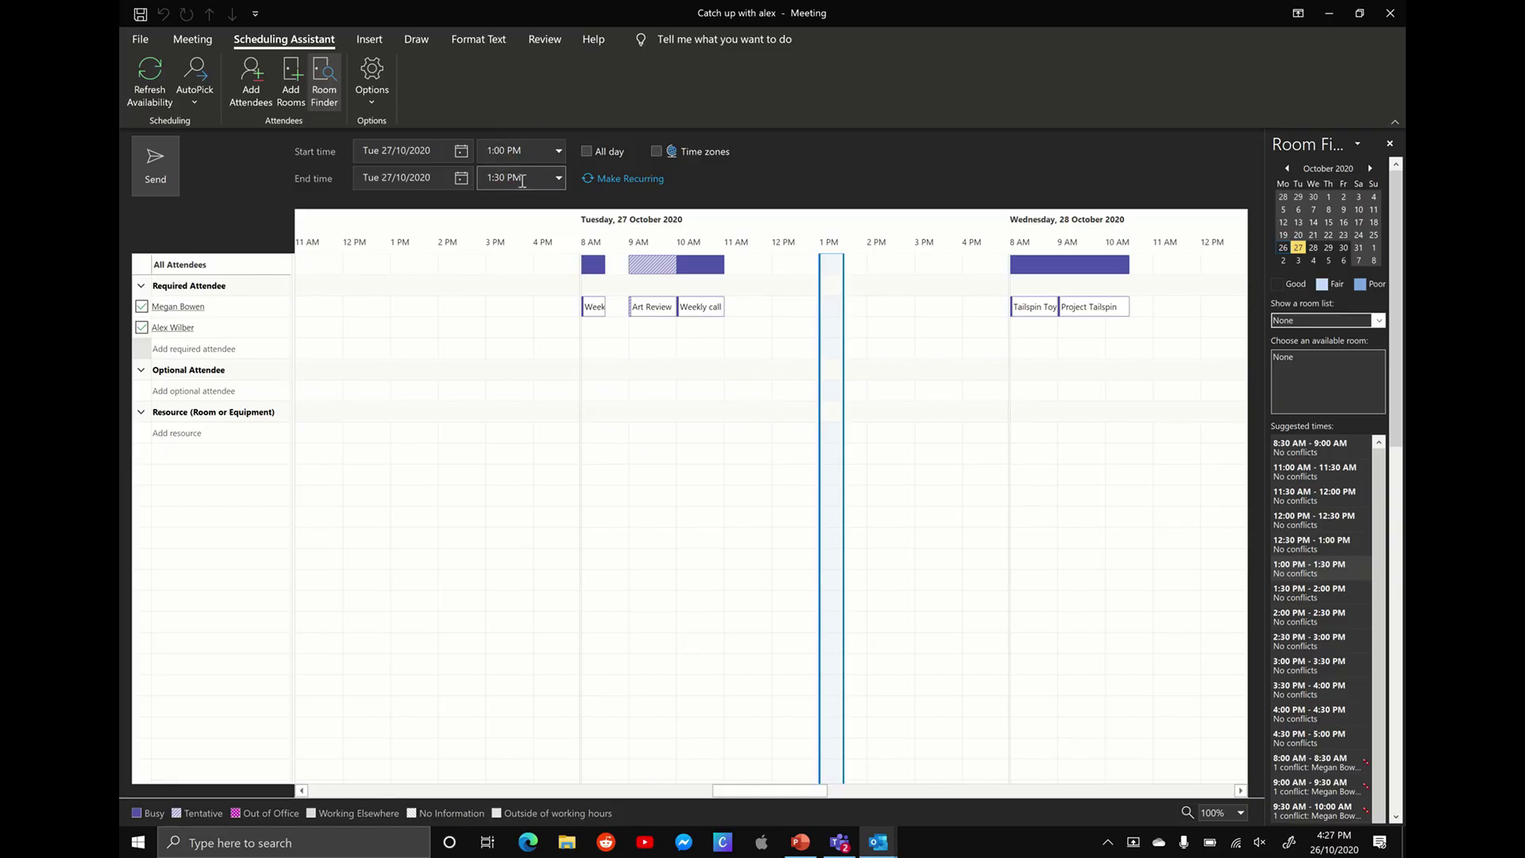
pyautogui.click(558, 178)
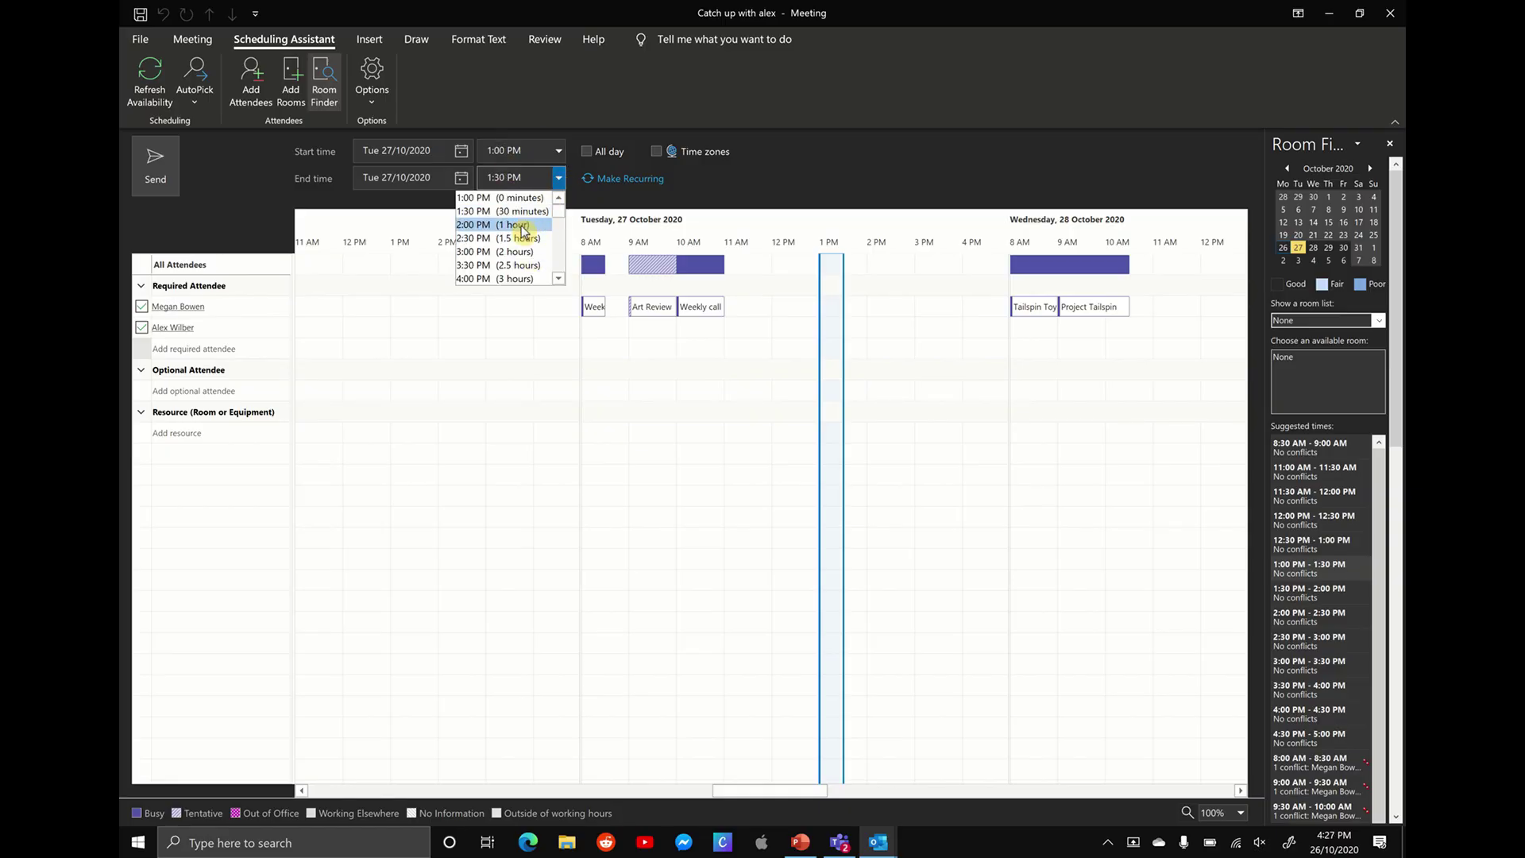
pyautogui.click(779, 193)
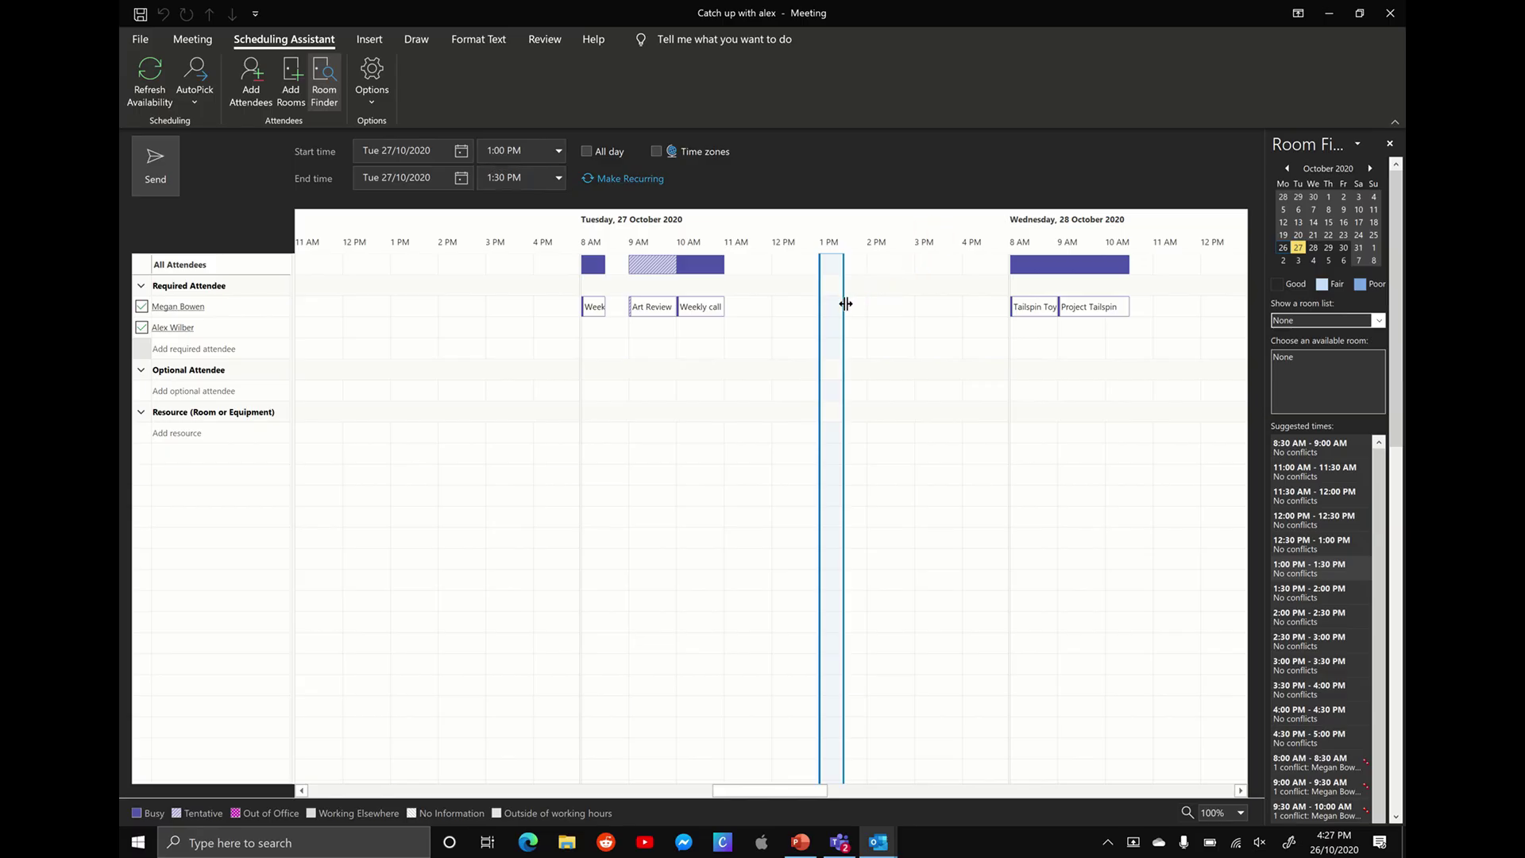
pyautogui.moveTo(844, 303); pyautogui.dragTo(887, 299)
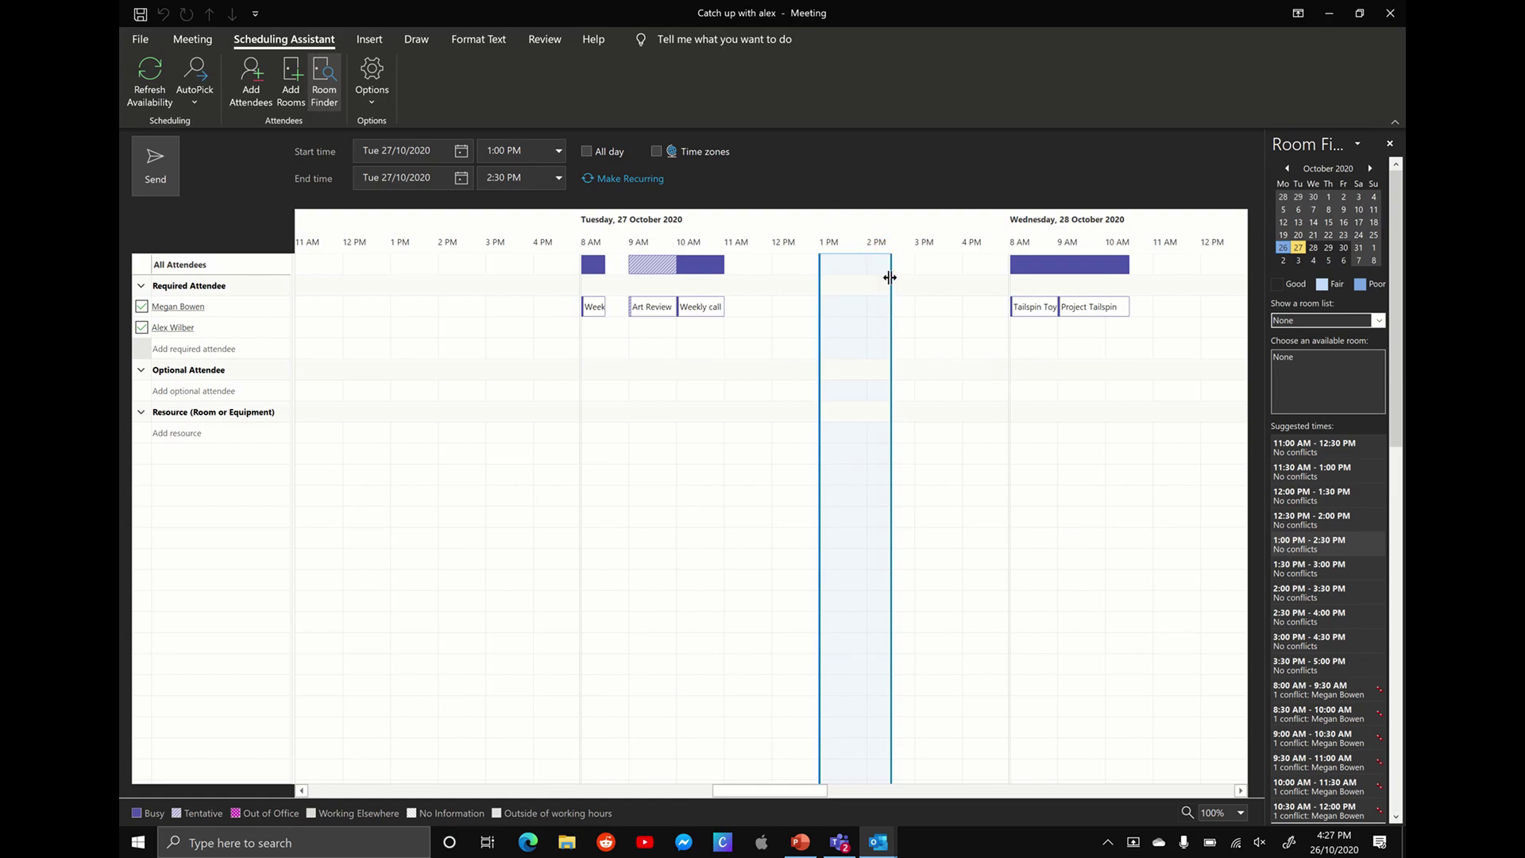
pyautogui.moveTo(890, 278); pyautogui.dragTo(874, 283)
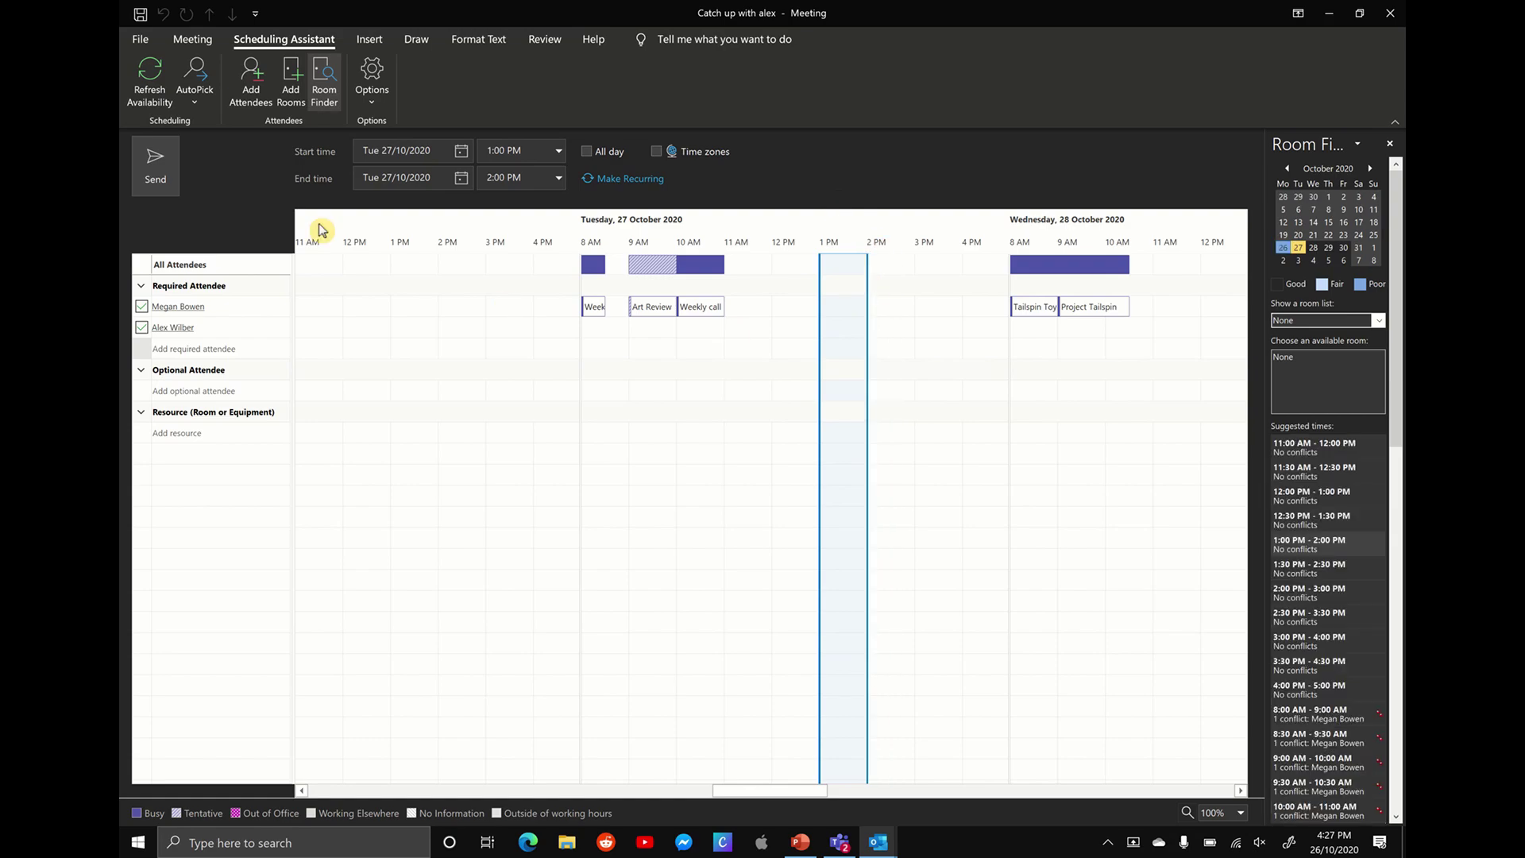
# Write a body note proposing a quick catch-up to see how things are going, fixing typos
pyautogui.click(182, 49)
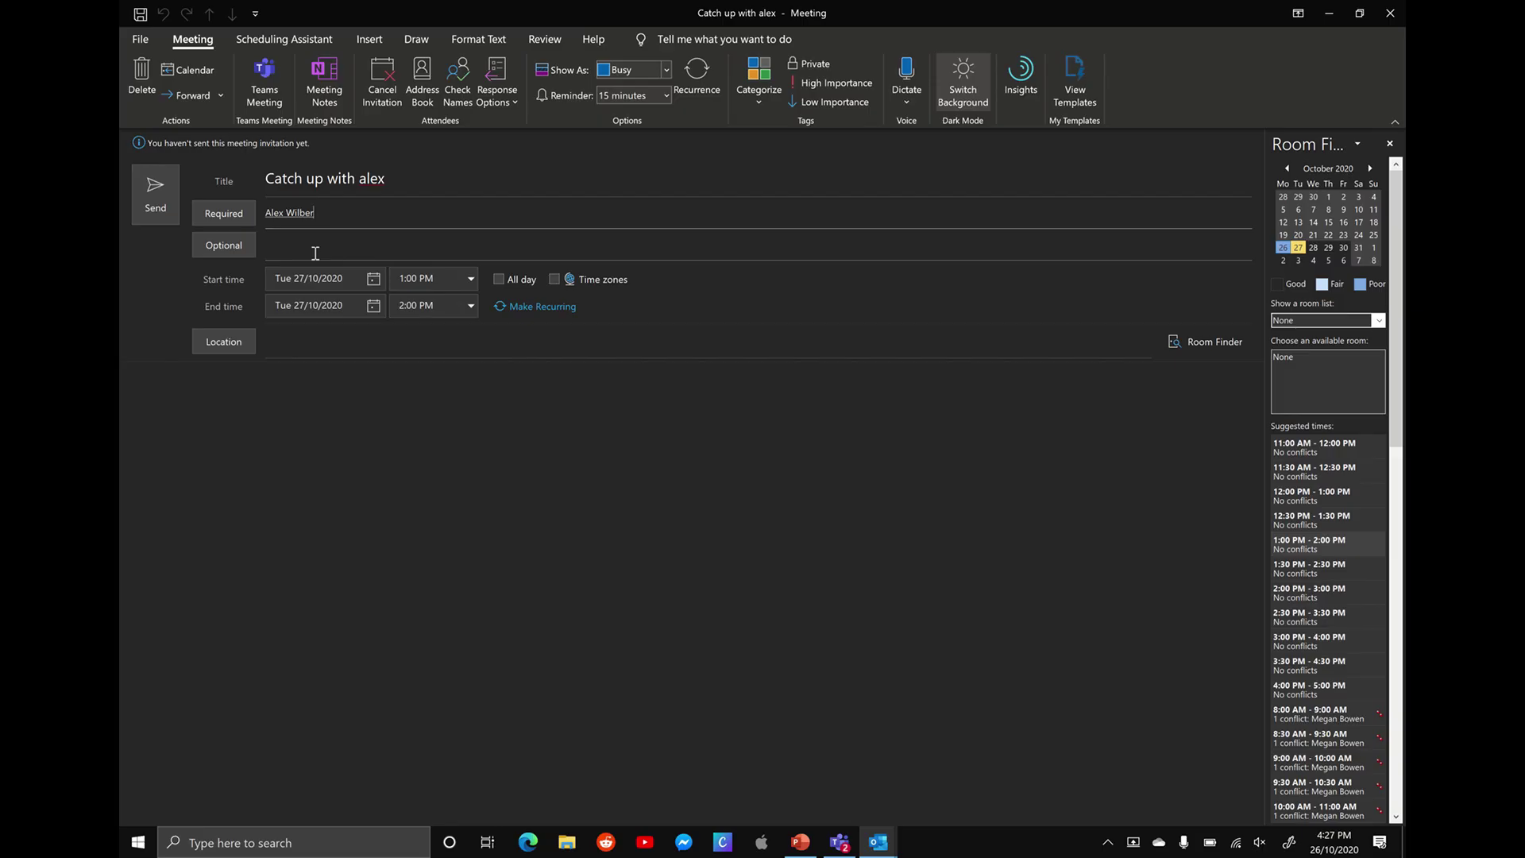
pyautogui.click(324, 378)
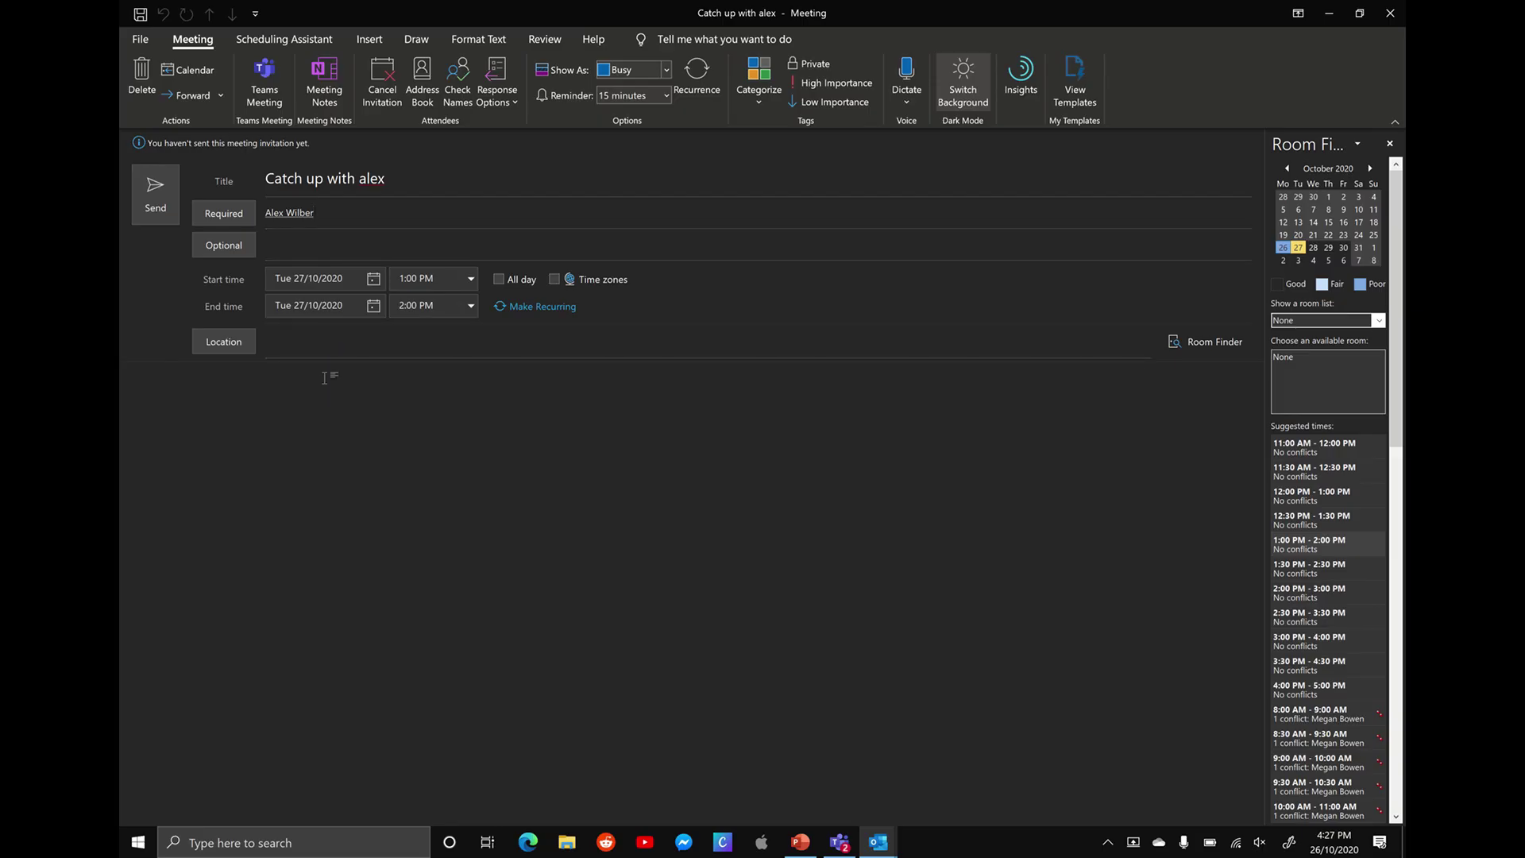
pyautogui.write('Hi Alex looking for have a')
pyautogui.hotkey('ctrl', 'shift', 'Left')
pyautogui.hotkey('ctrl', 'shift', 'Left')
pyautogui.hotkey('ctrl', 'shift', 'Left')
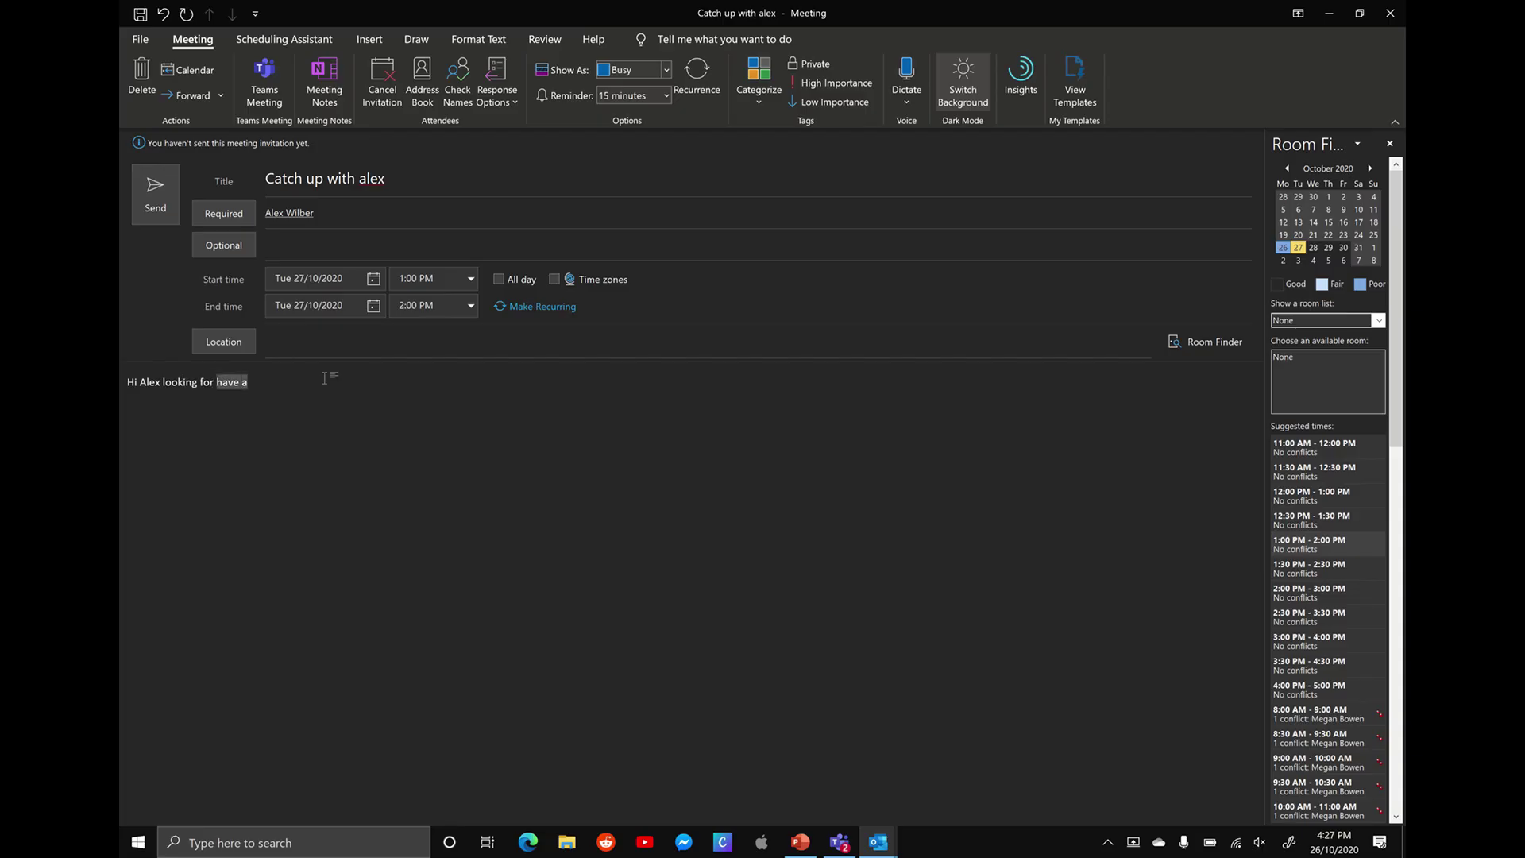
pyautogui.press('BackSpace')
pyautogui.write('to a quick catch up with you to see how things are going,')
pyautogui.press('BackSpace')
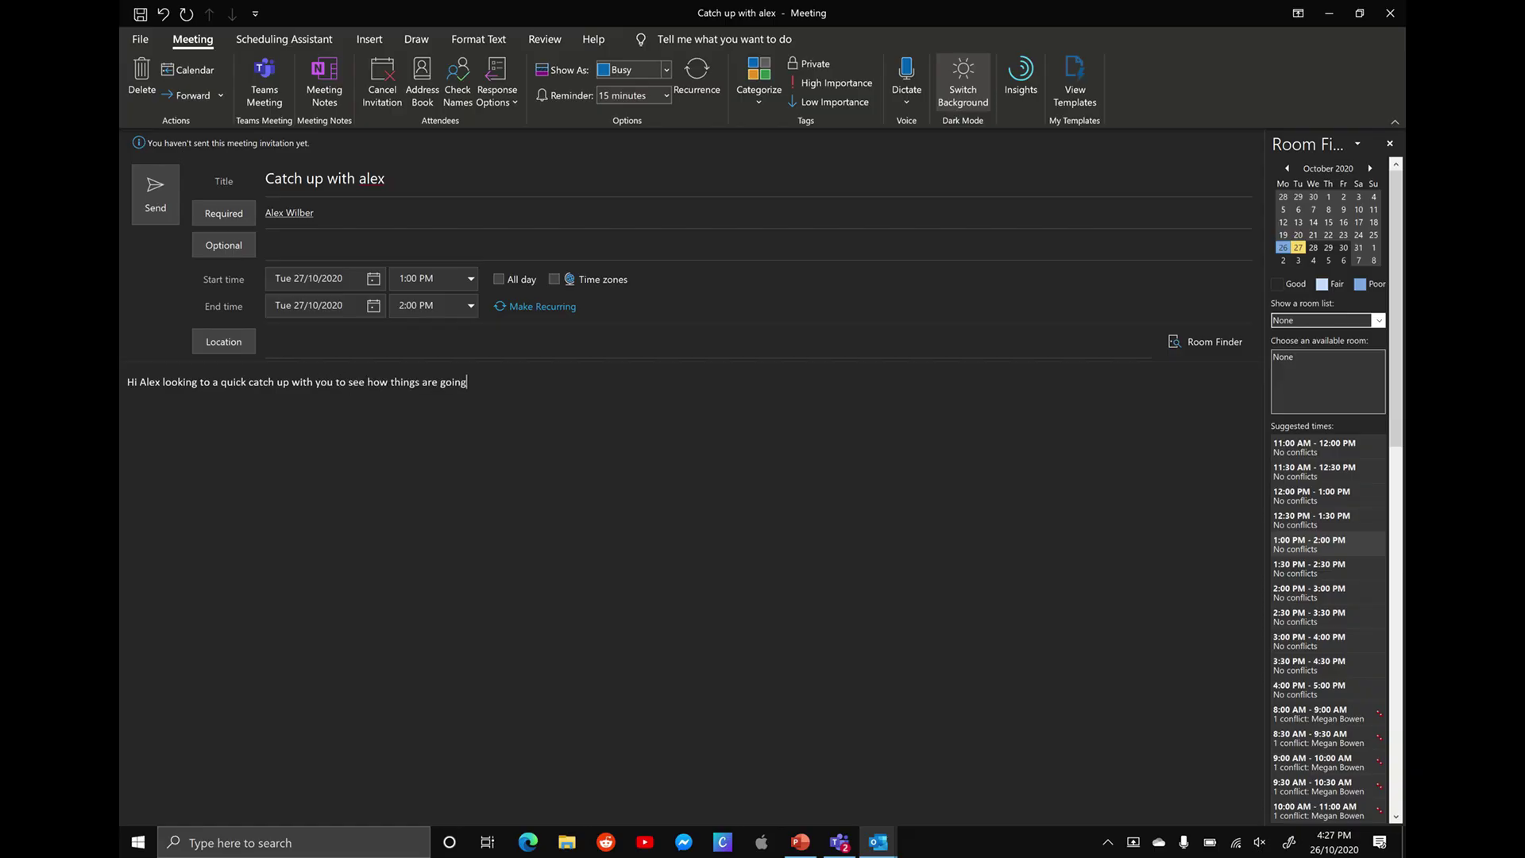
pyautogui.click(323, 341)
pyautogui.click(460, 374)
# Insert a Teams meeting link into the invitation and send it
pyautogui.click(266, 92)
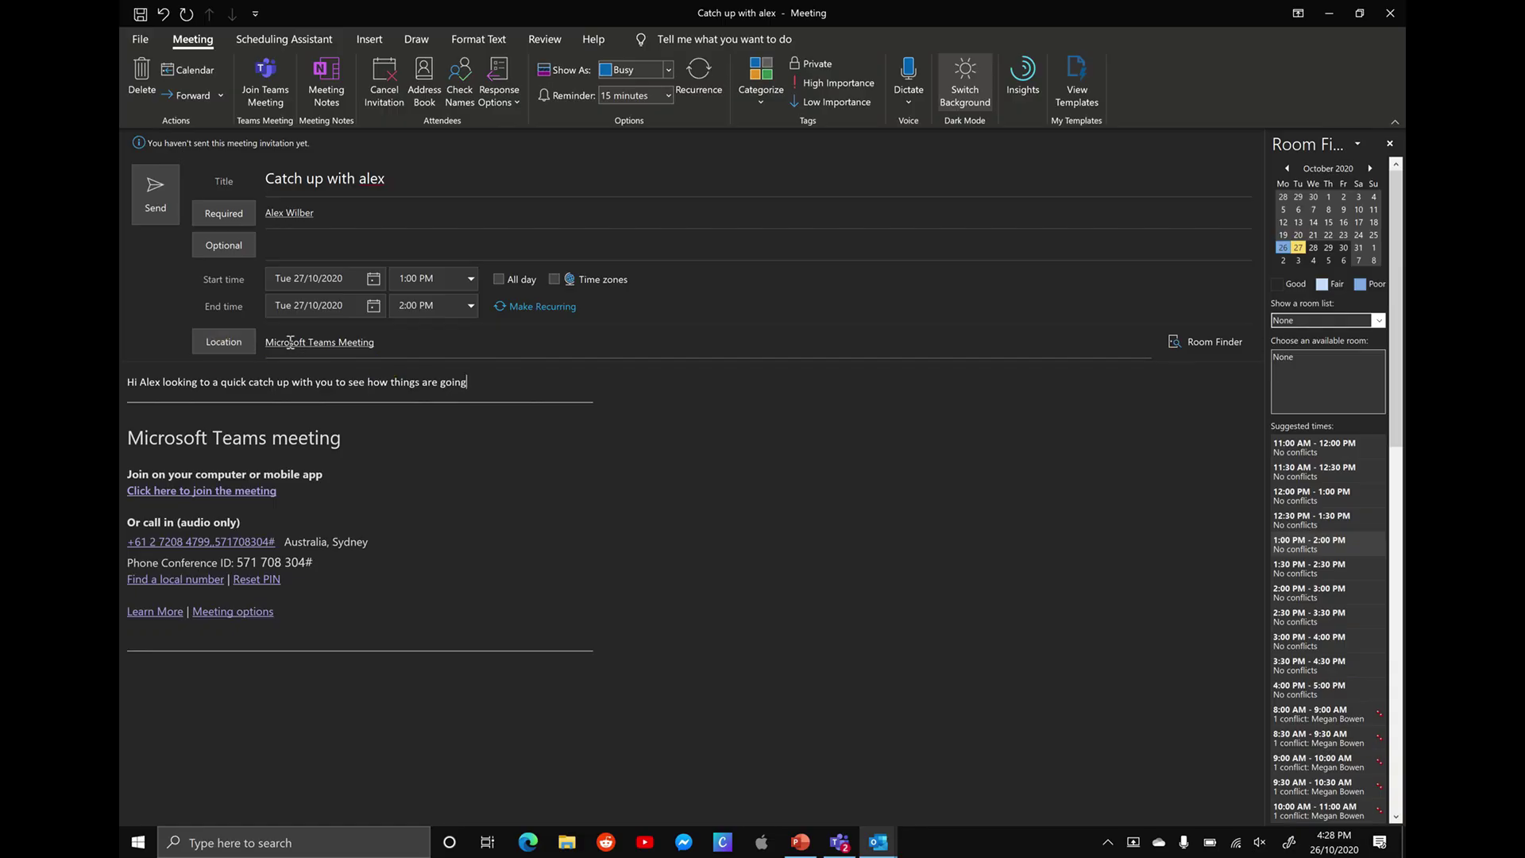
pyautogui.moveTo(125, 436); pyautogui.dragTo(386, 605)
pyautogui.click(505, 382)
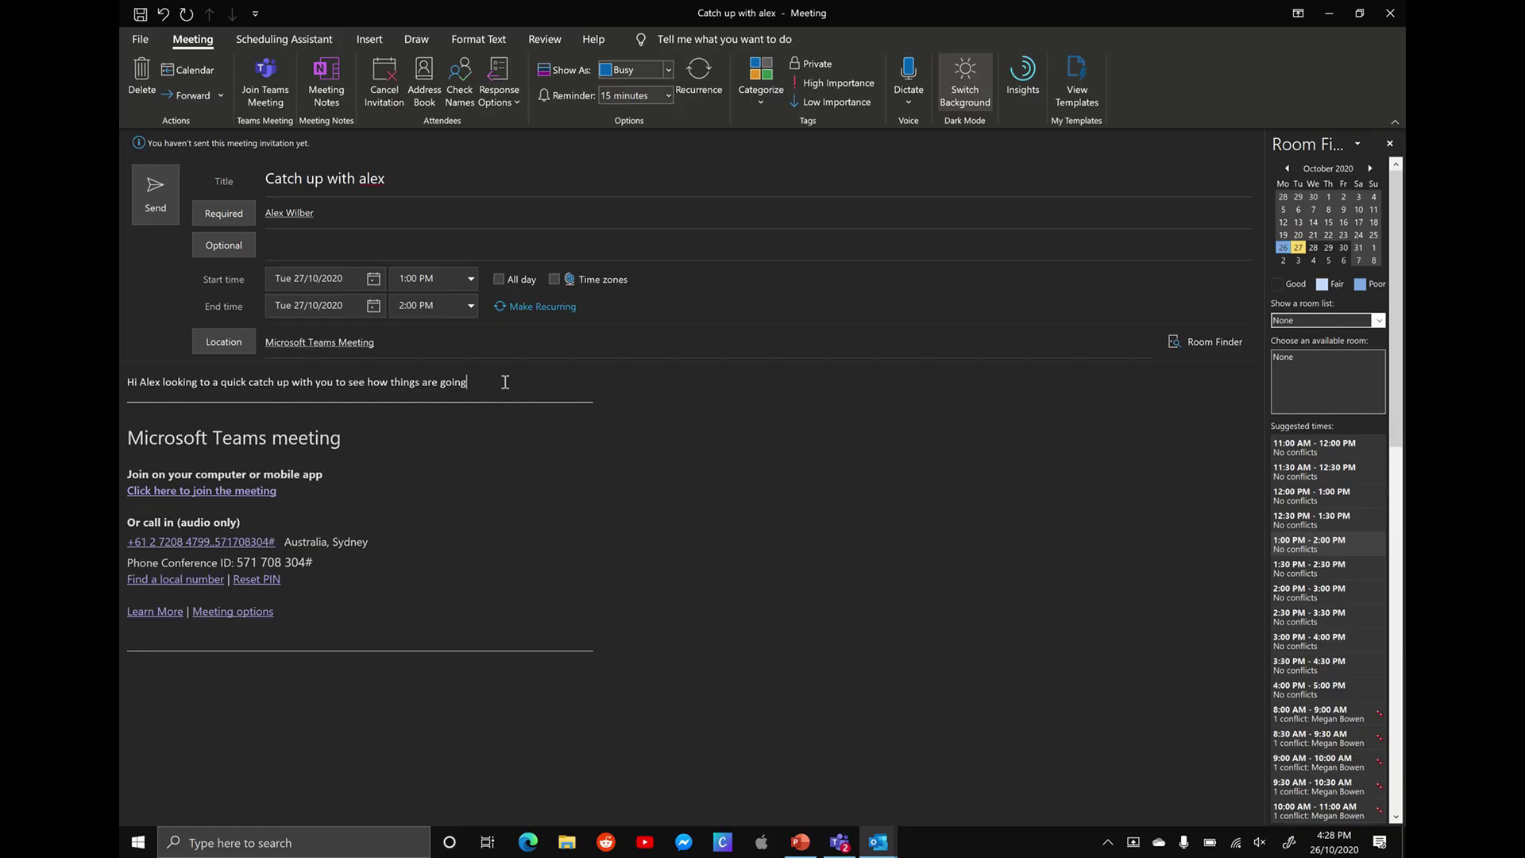
pyautogui.click(156, 200)
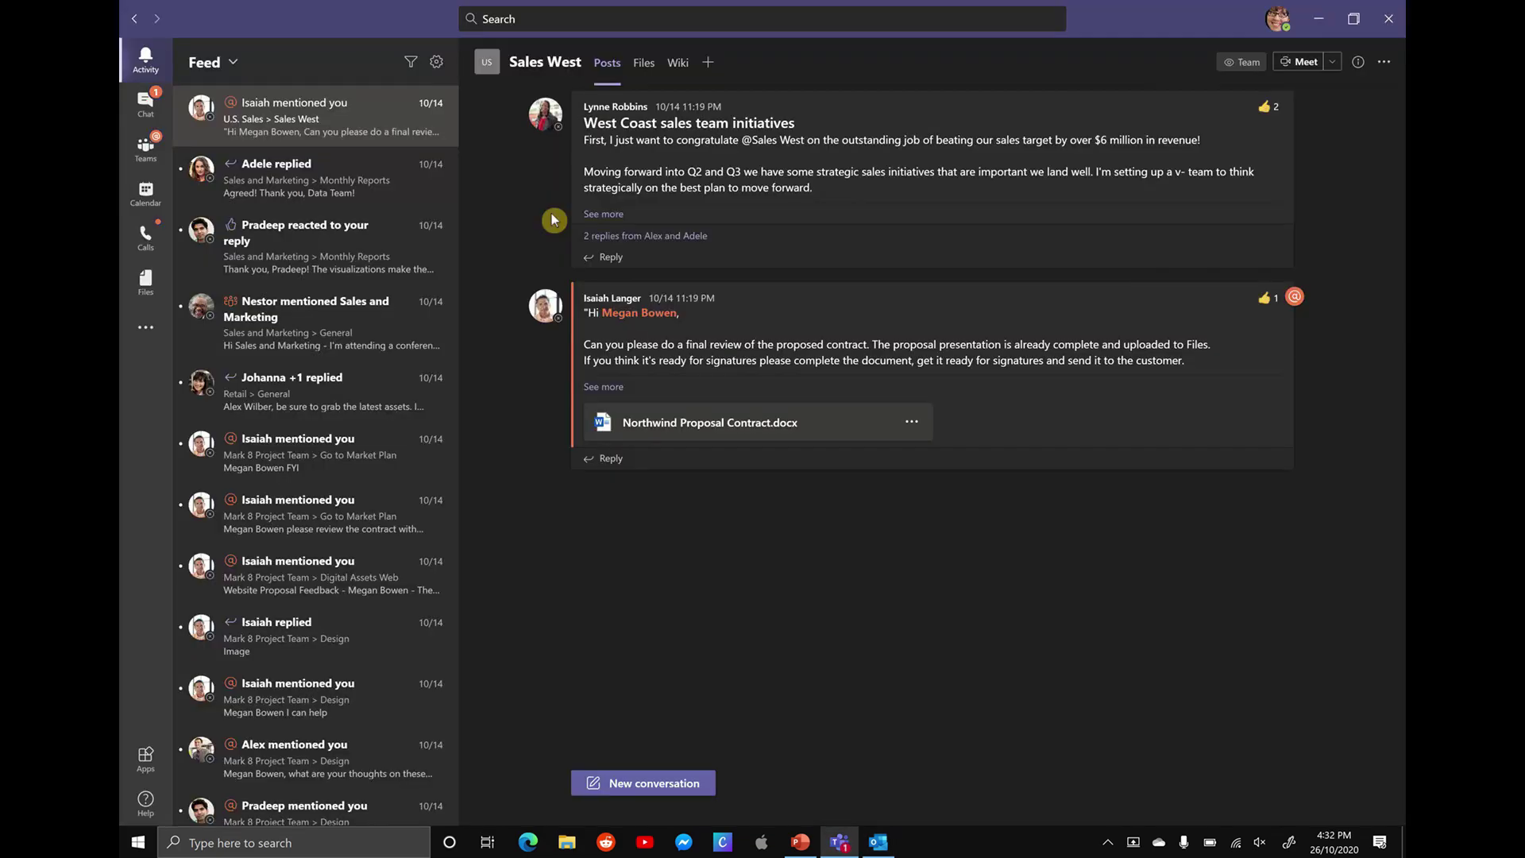
# In the Teams calendar, create a Tuesday 2:30 PM catch-up meeting with the colleague as required attendee
pyautogui.click(151, 202)
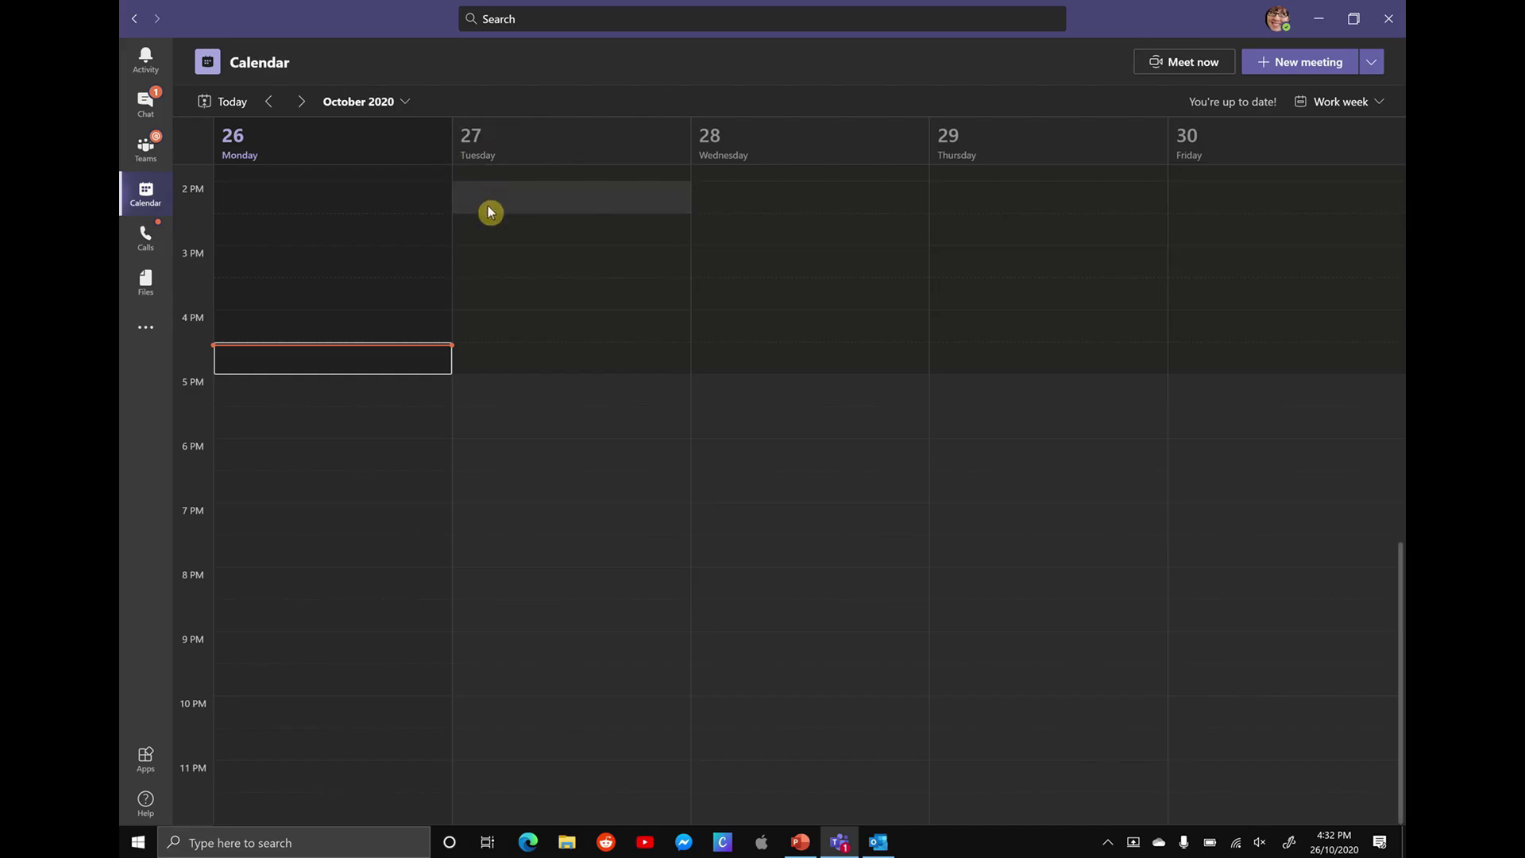
pyautogui.click(490, 238)
pyautogui.click(490, 237)
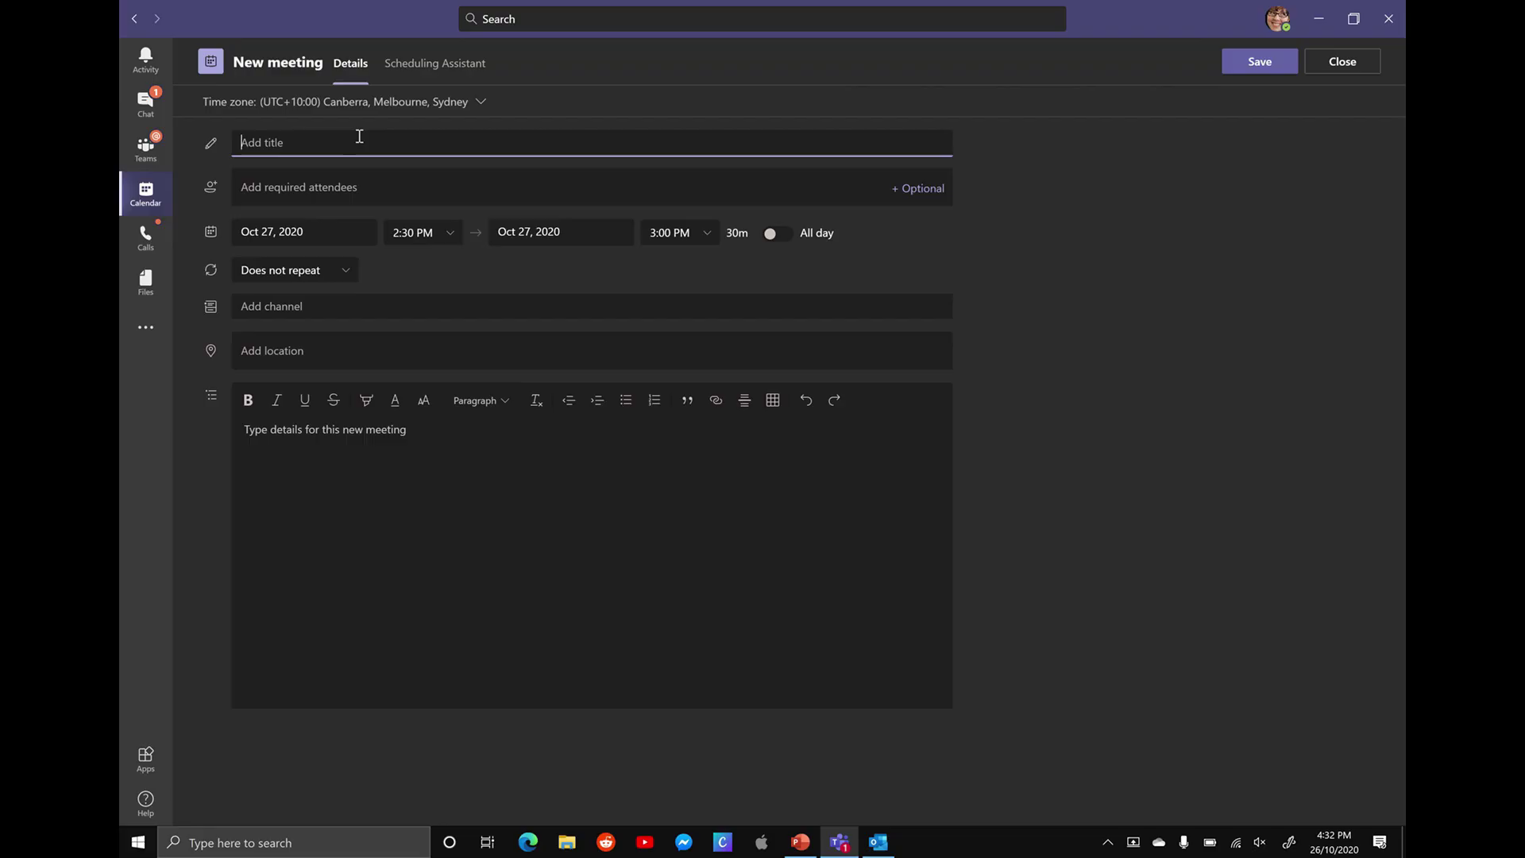
pyautogui.write('Catch up with Alex')
pyautogui.press('Tab')
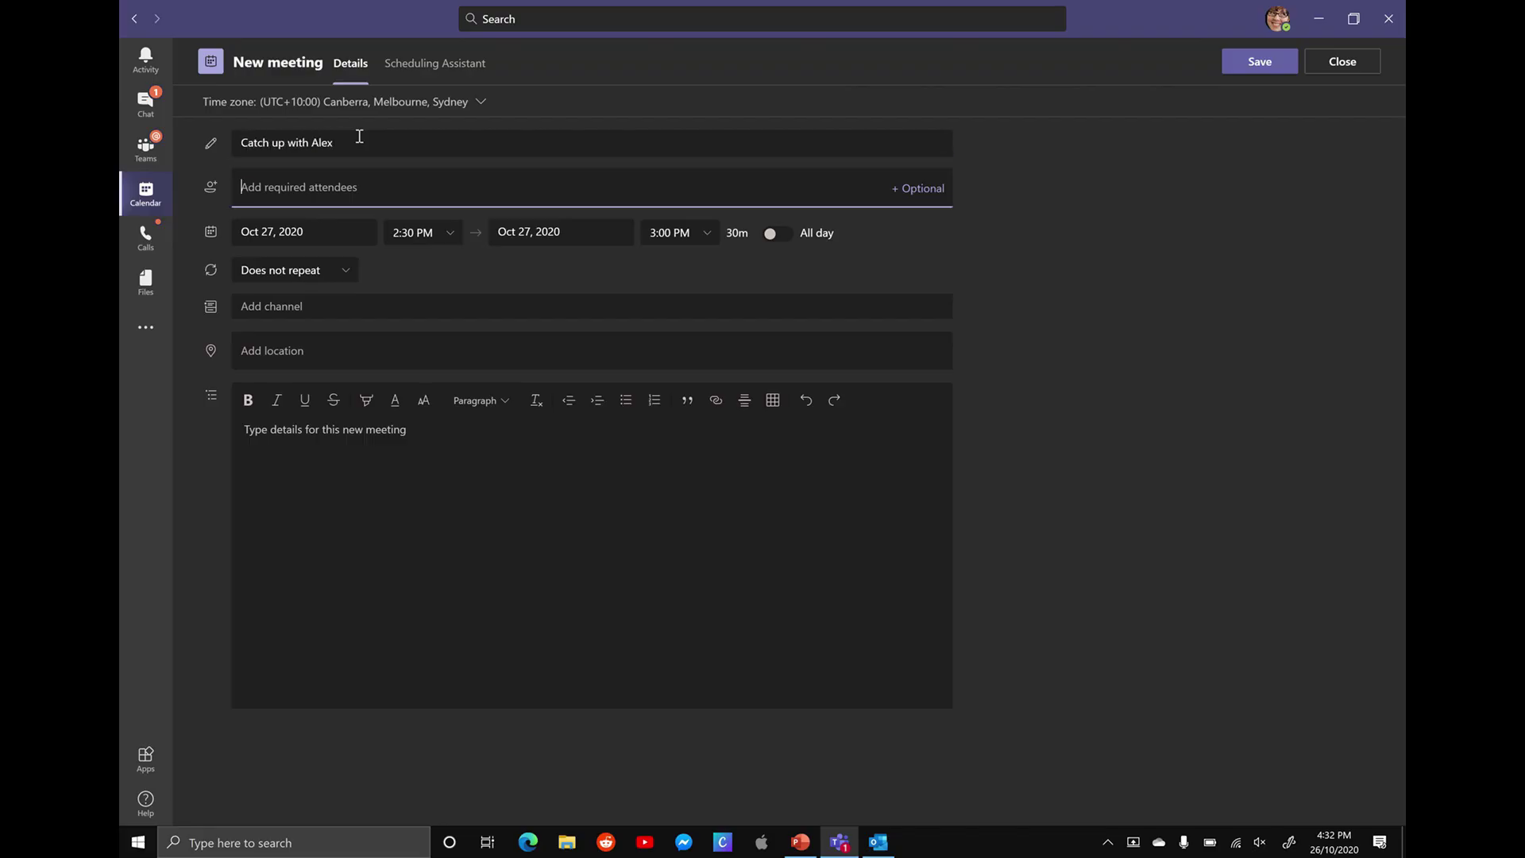
pyautogui.write('ale')
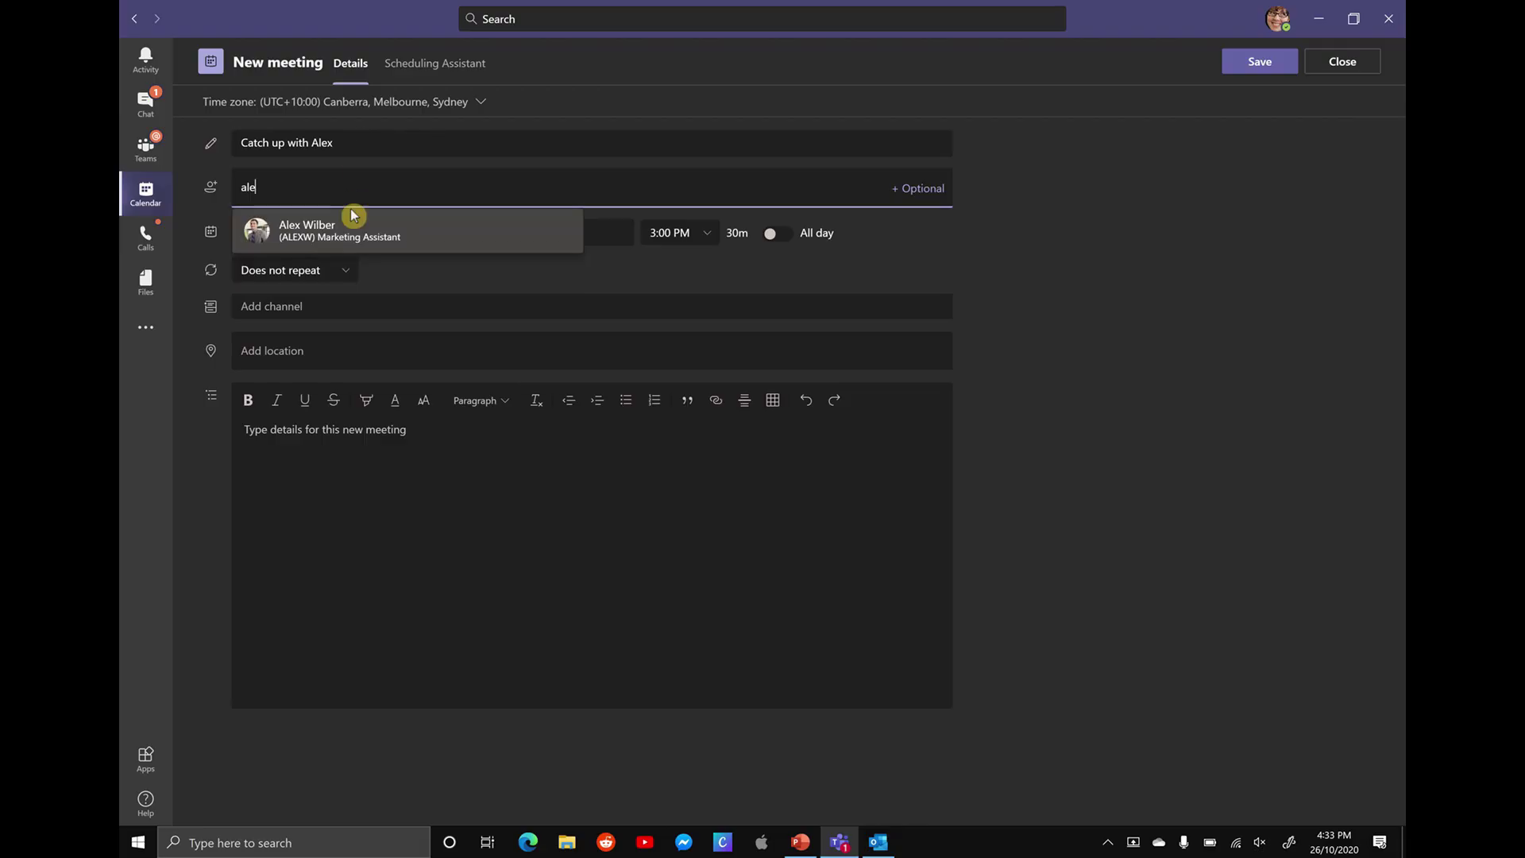
pyautogui.click(348, 228)
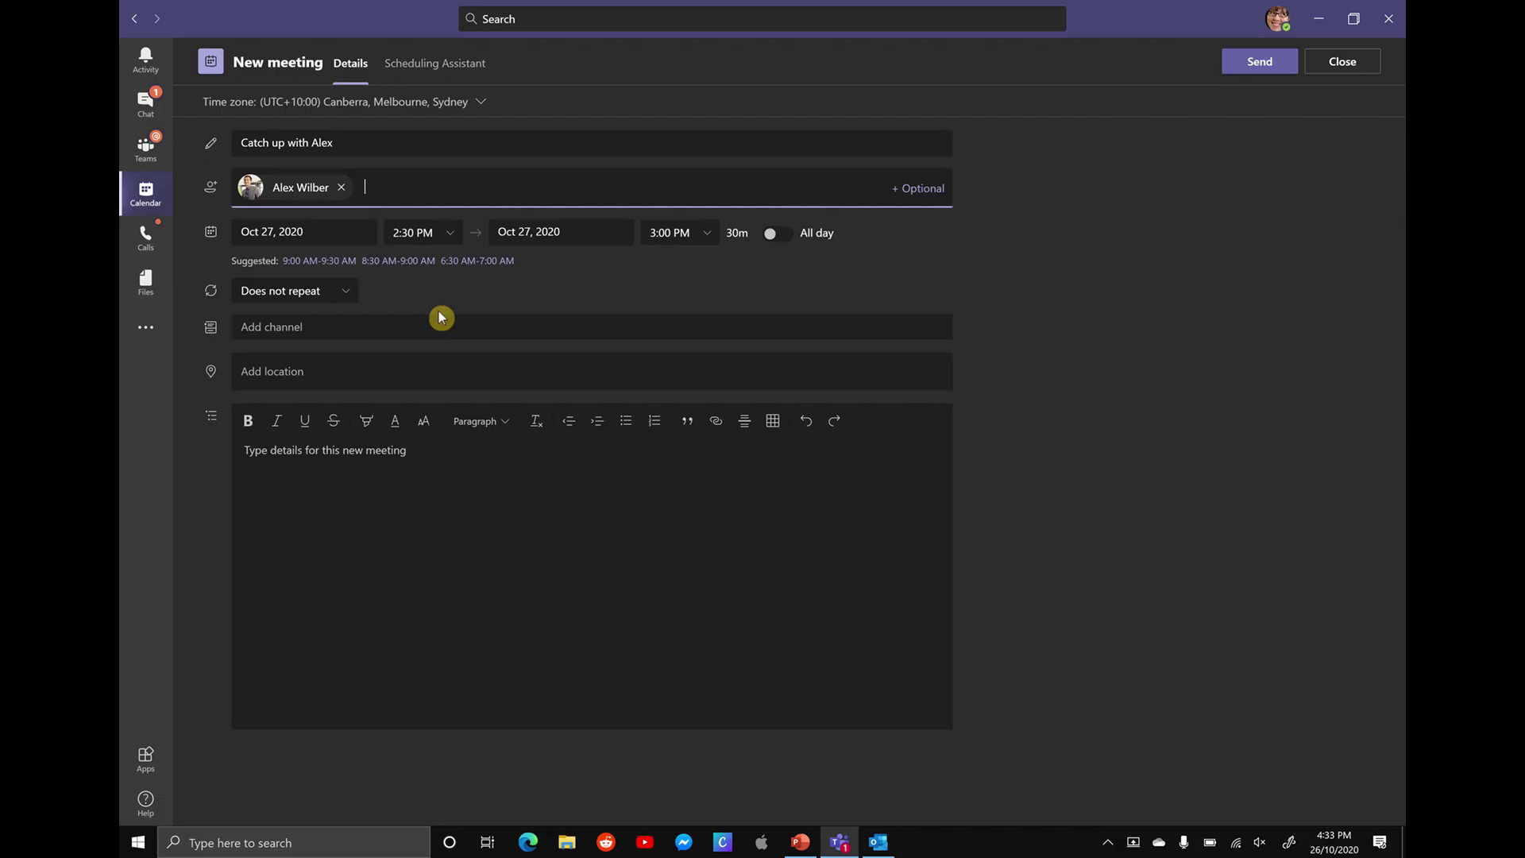
pyautogui.click(341, 459)
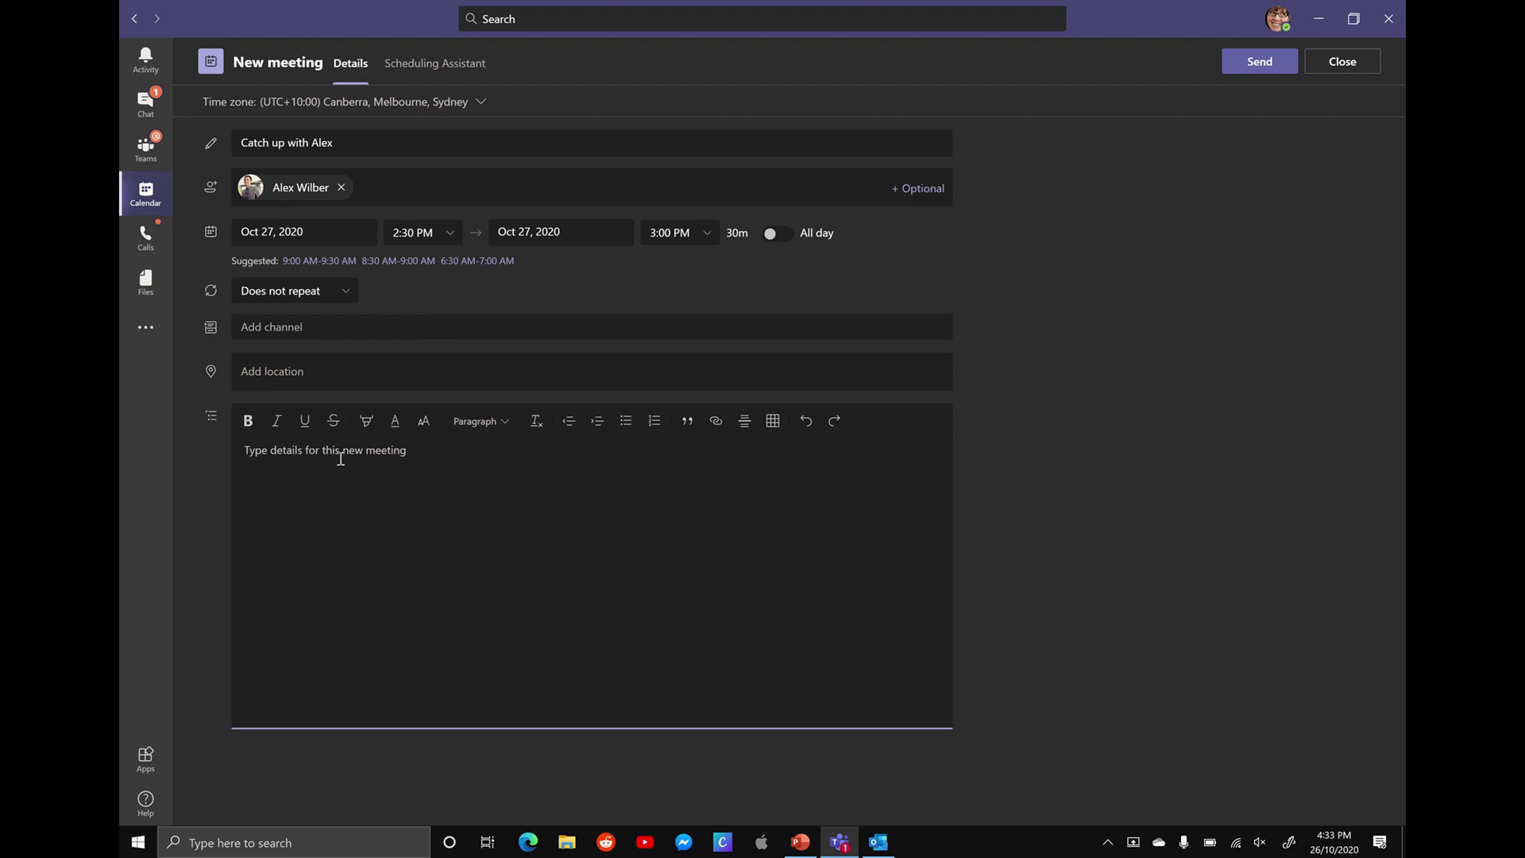
# Type the description 'putting in a quick catch up for later this week', correcting typos
pyautogui.write('Hi Alex, putting in a cuick catch up for later this week')
# Check the end-date calendar and the channel team list, closing both unchanged
pyautogui.click(589, 231)
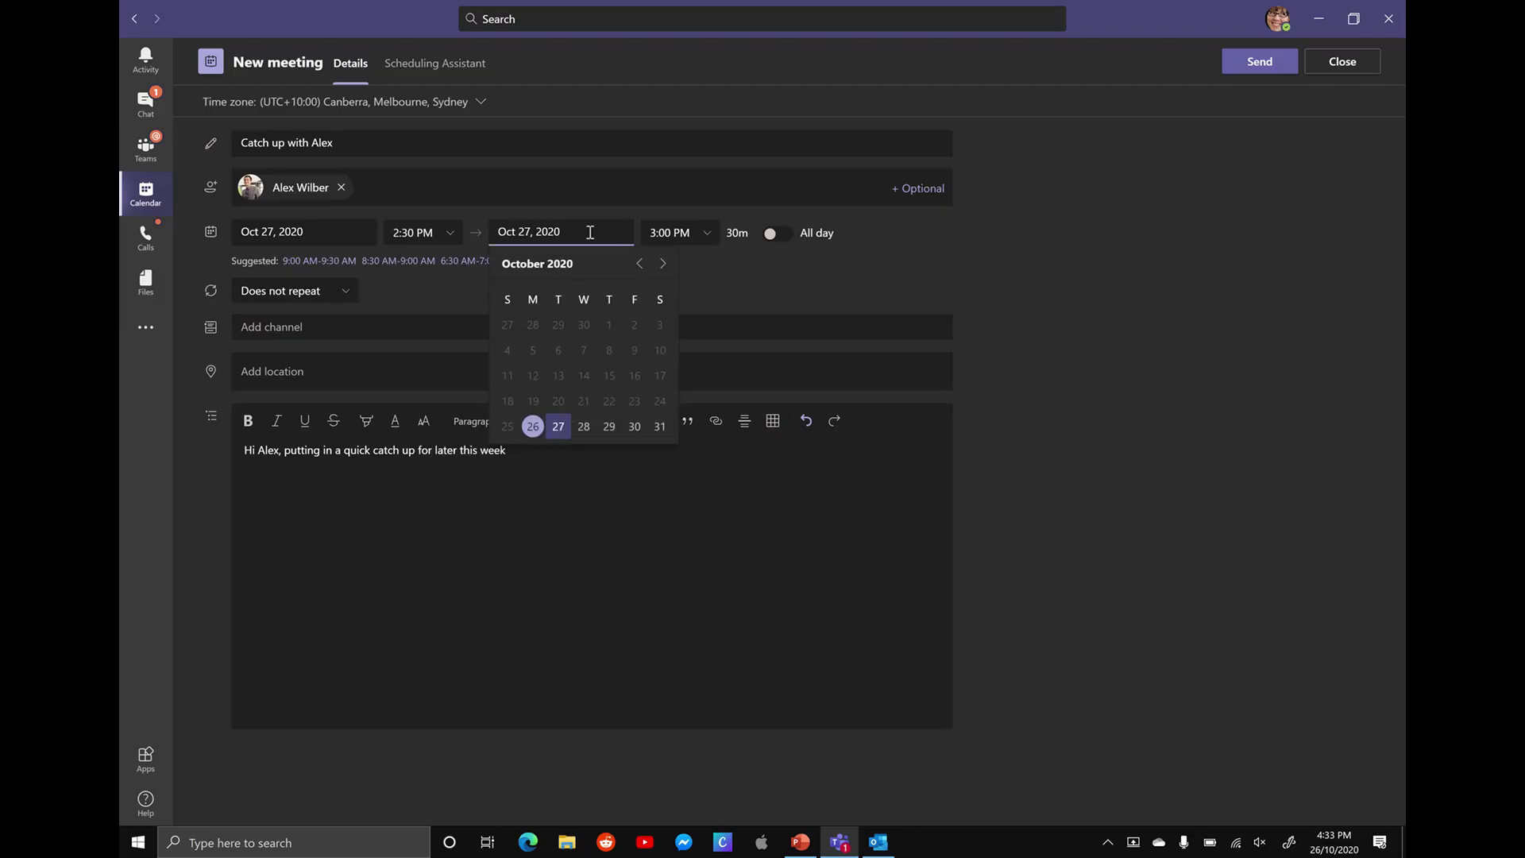
pyautogui.click(758, 266)
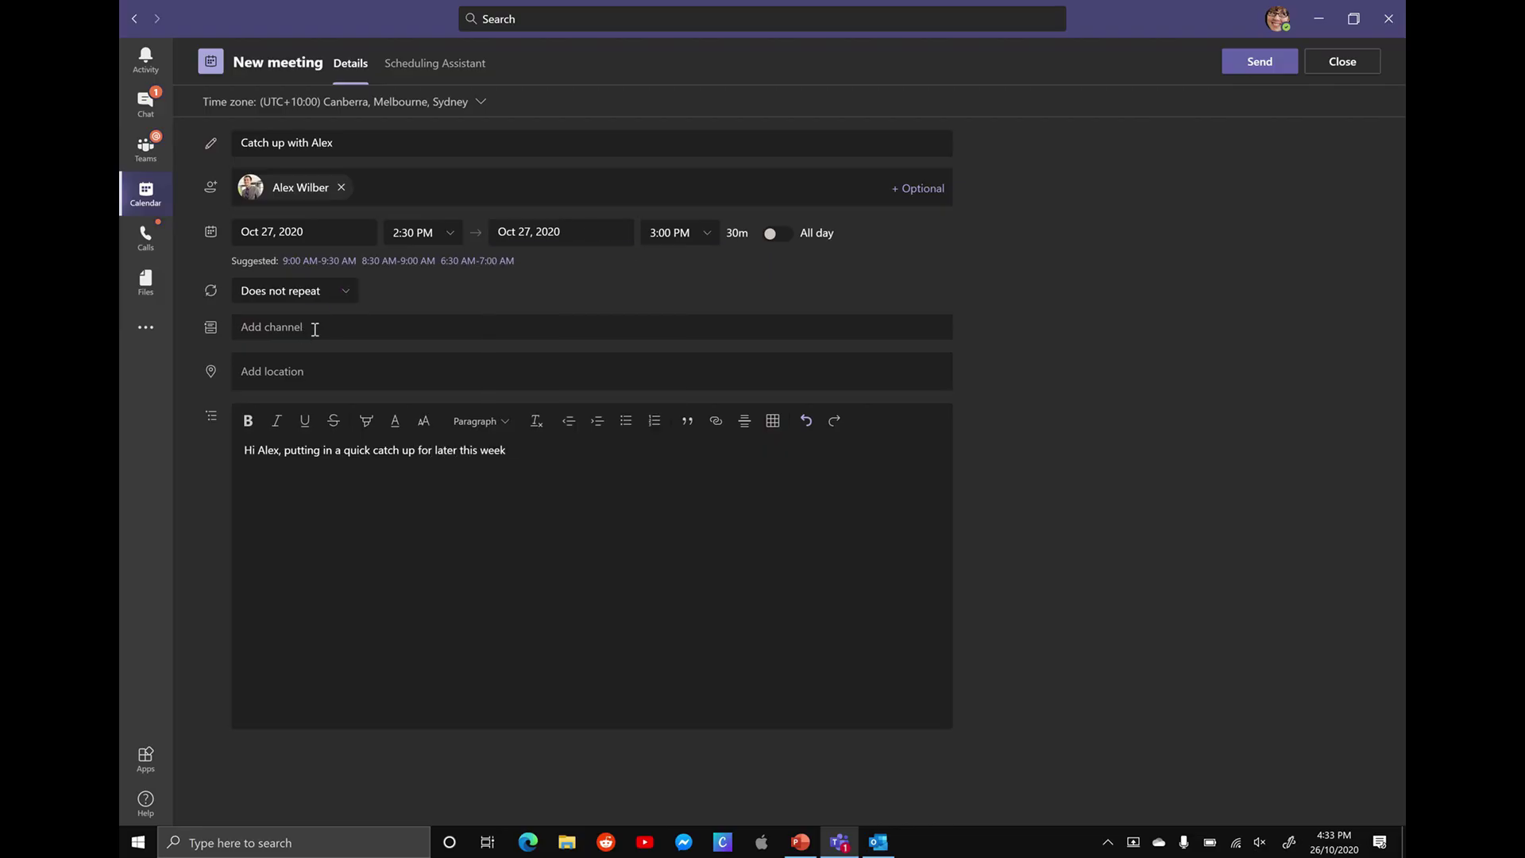
pyautogui.click(314, 328)
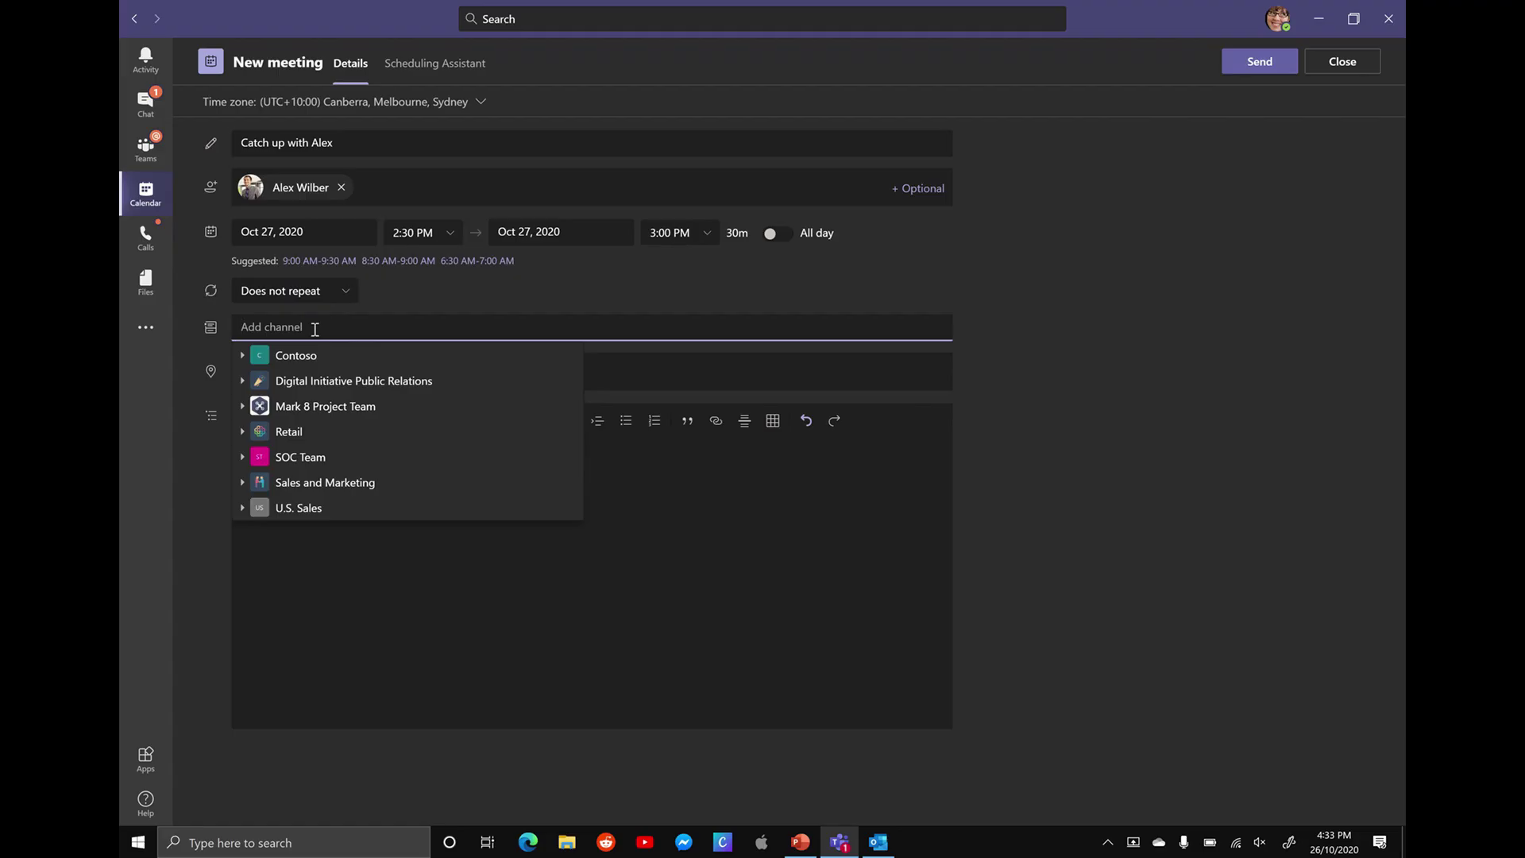
pyautogui.click(547, 304)
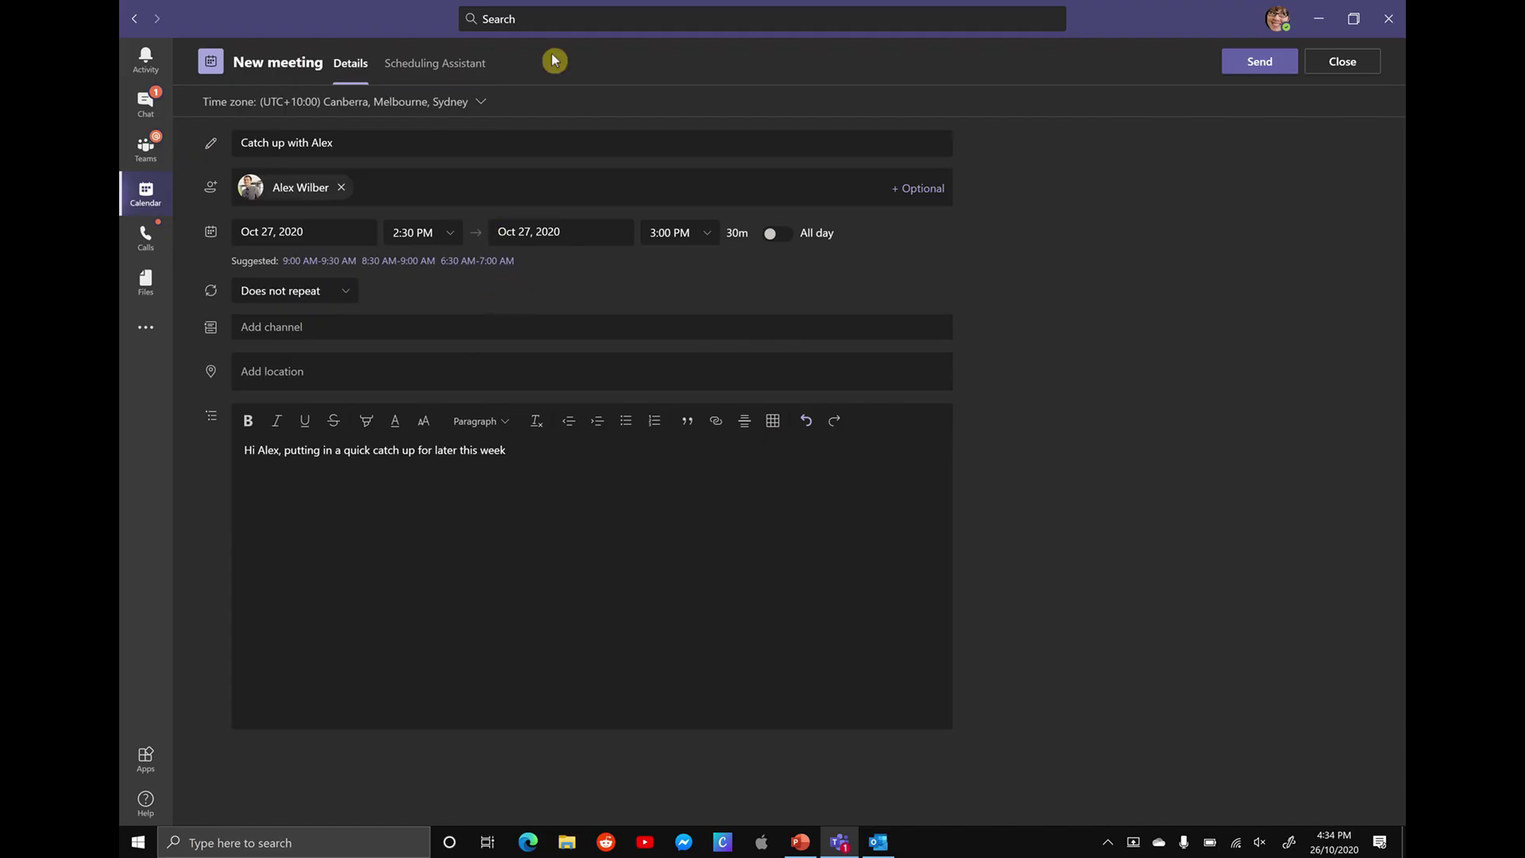
# View the Scheduling Assistant timeline confirming both attendees are free Oct 27, 2:30–3:00 PM
pyautogui.click(430, 71)
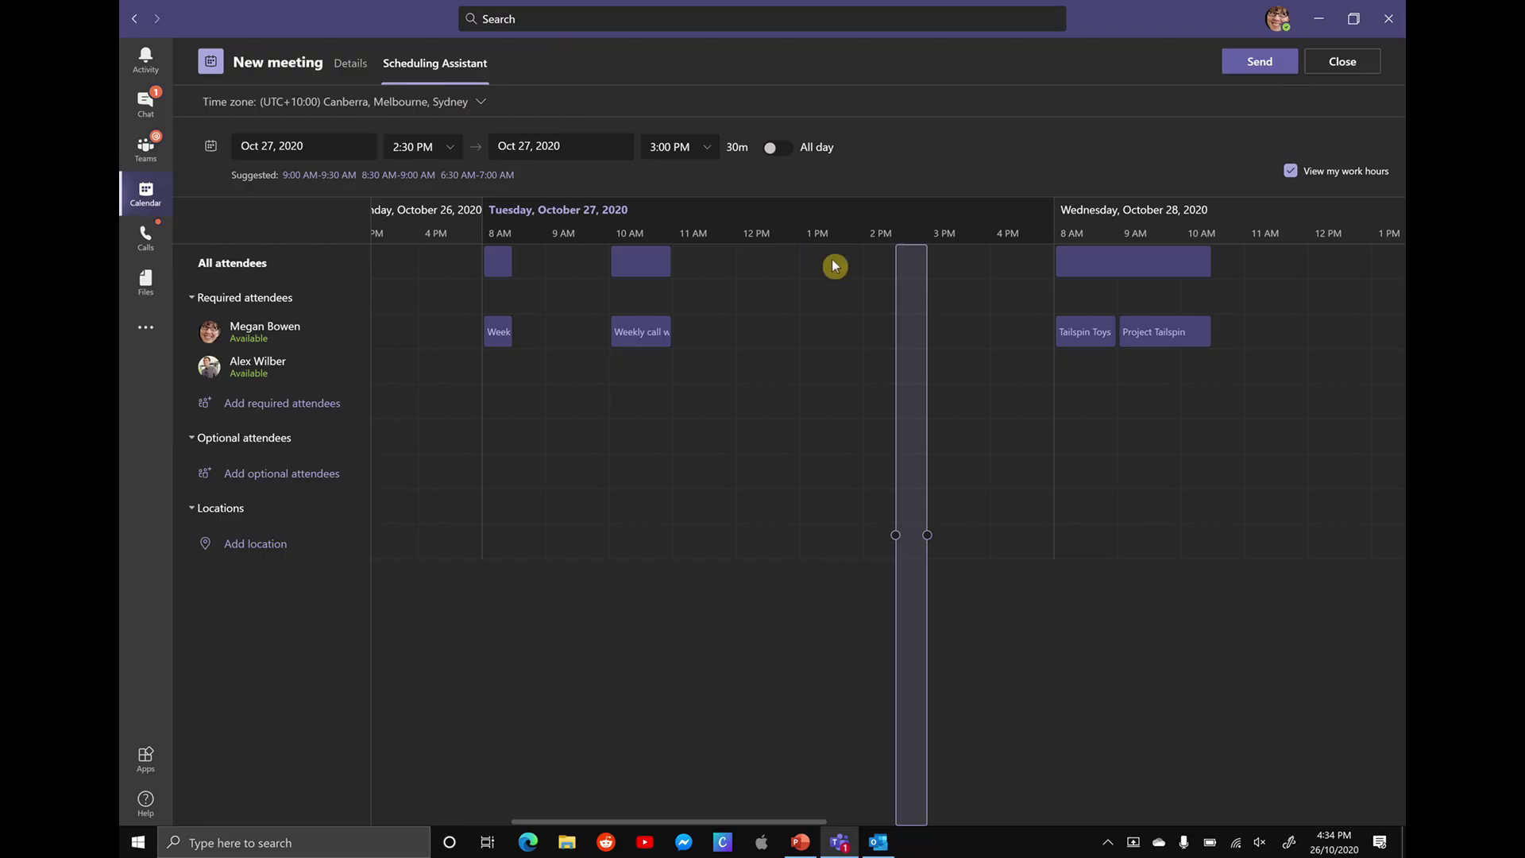
pyautogui.moveTo(914, 259)
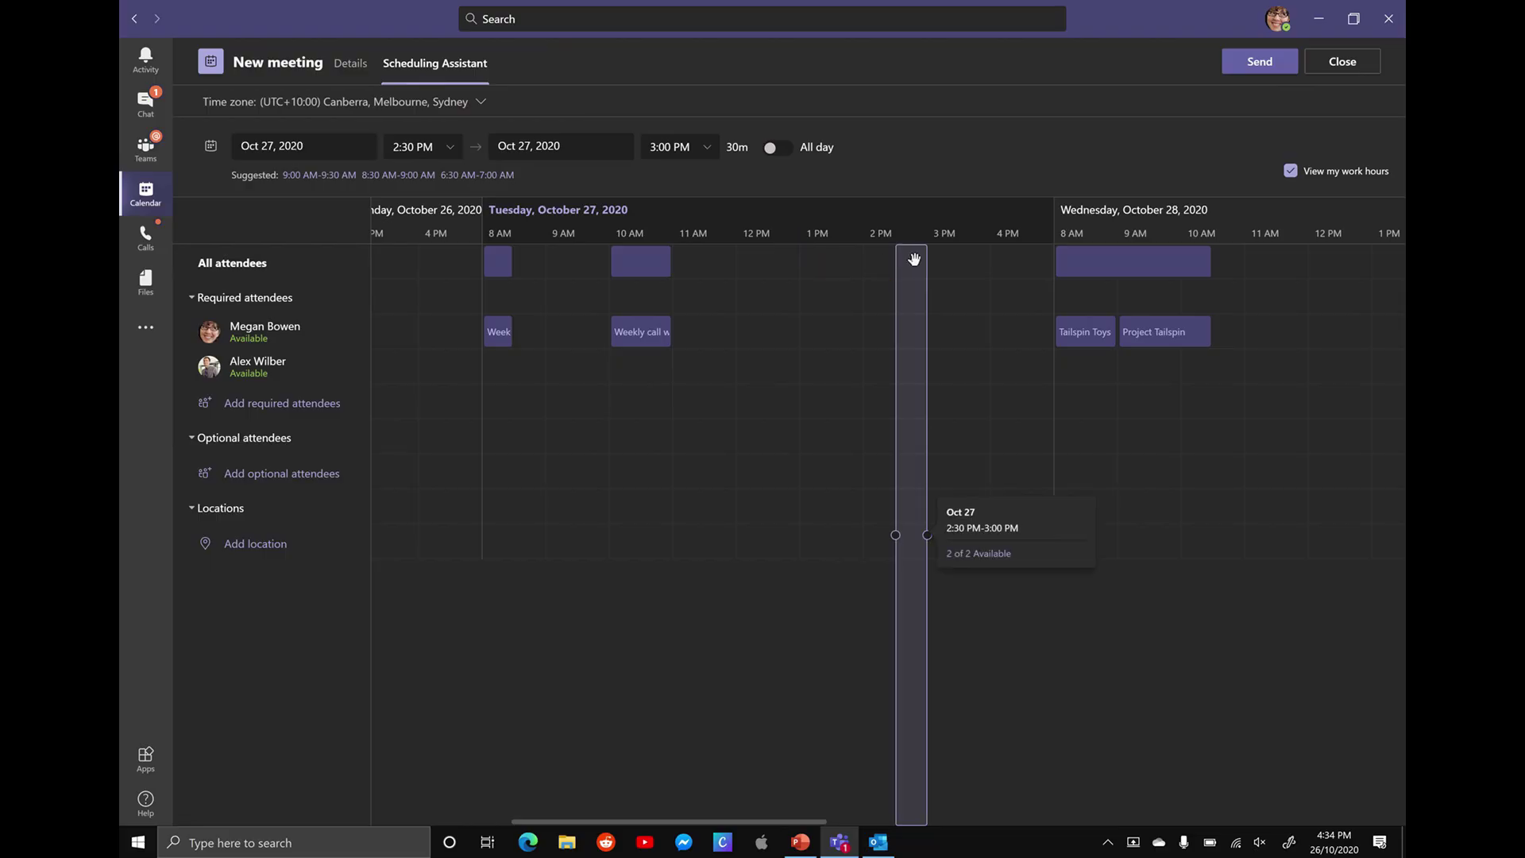